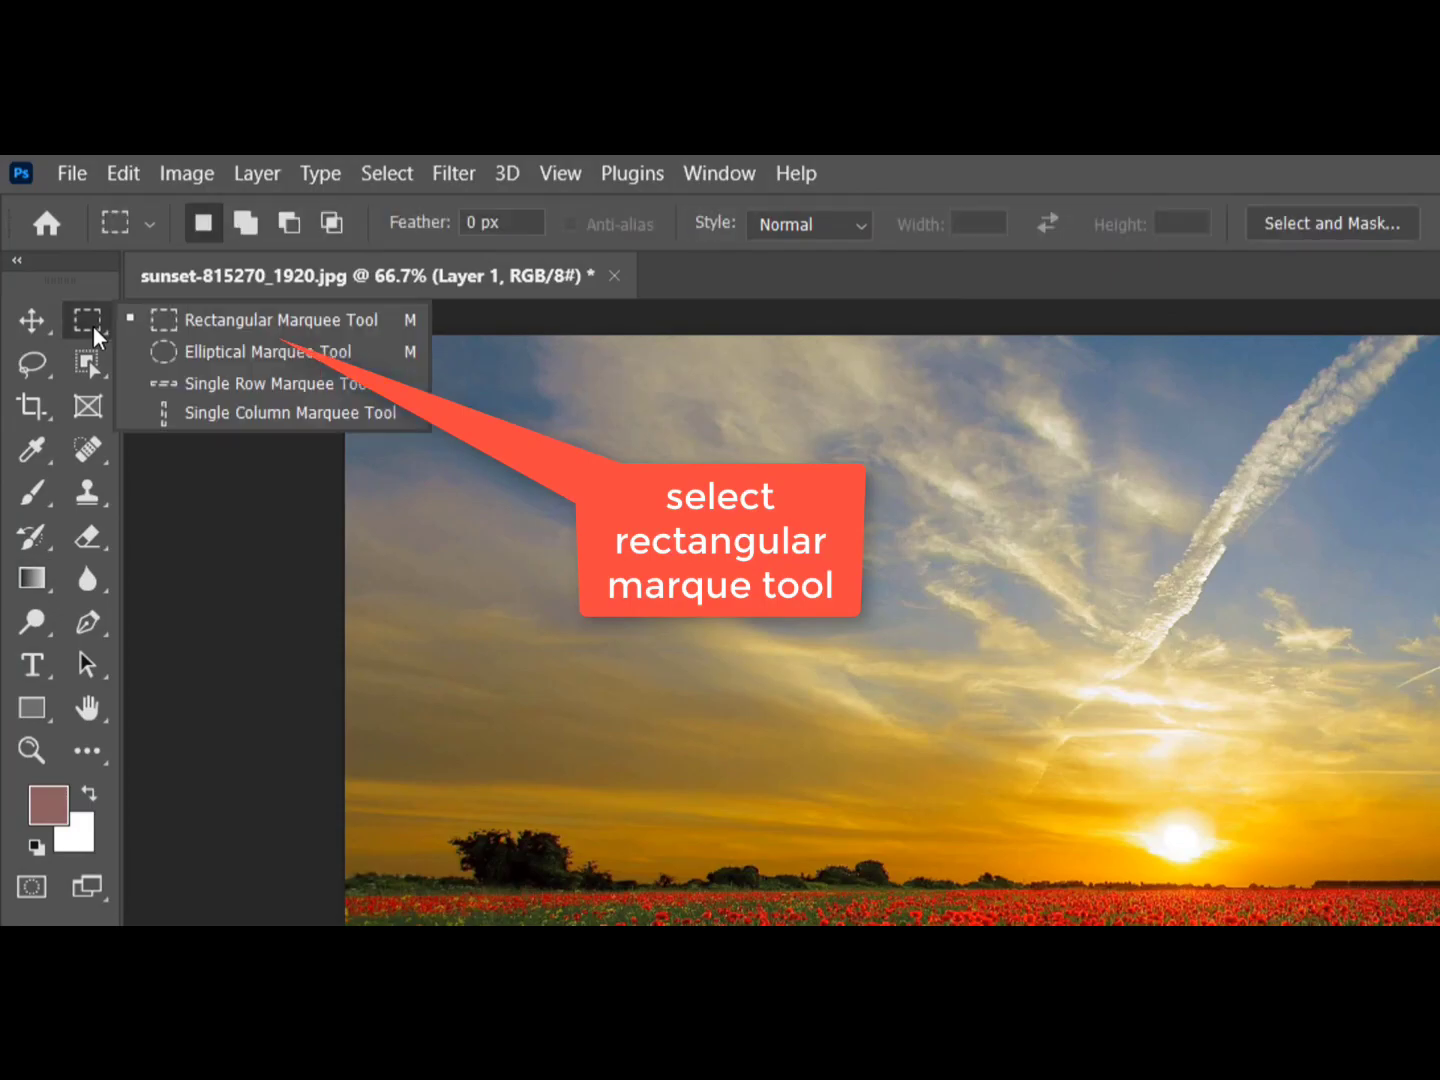
Select a rectangular area of the poppy field reaching into the photo's lower-right corner with the Rectangular Marquee tool.
{"action": "left_click", "coordinate": [219, 322]}
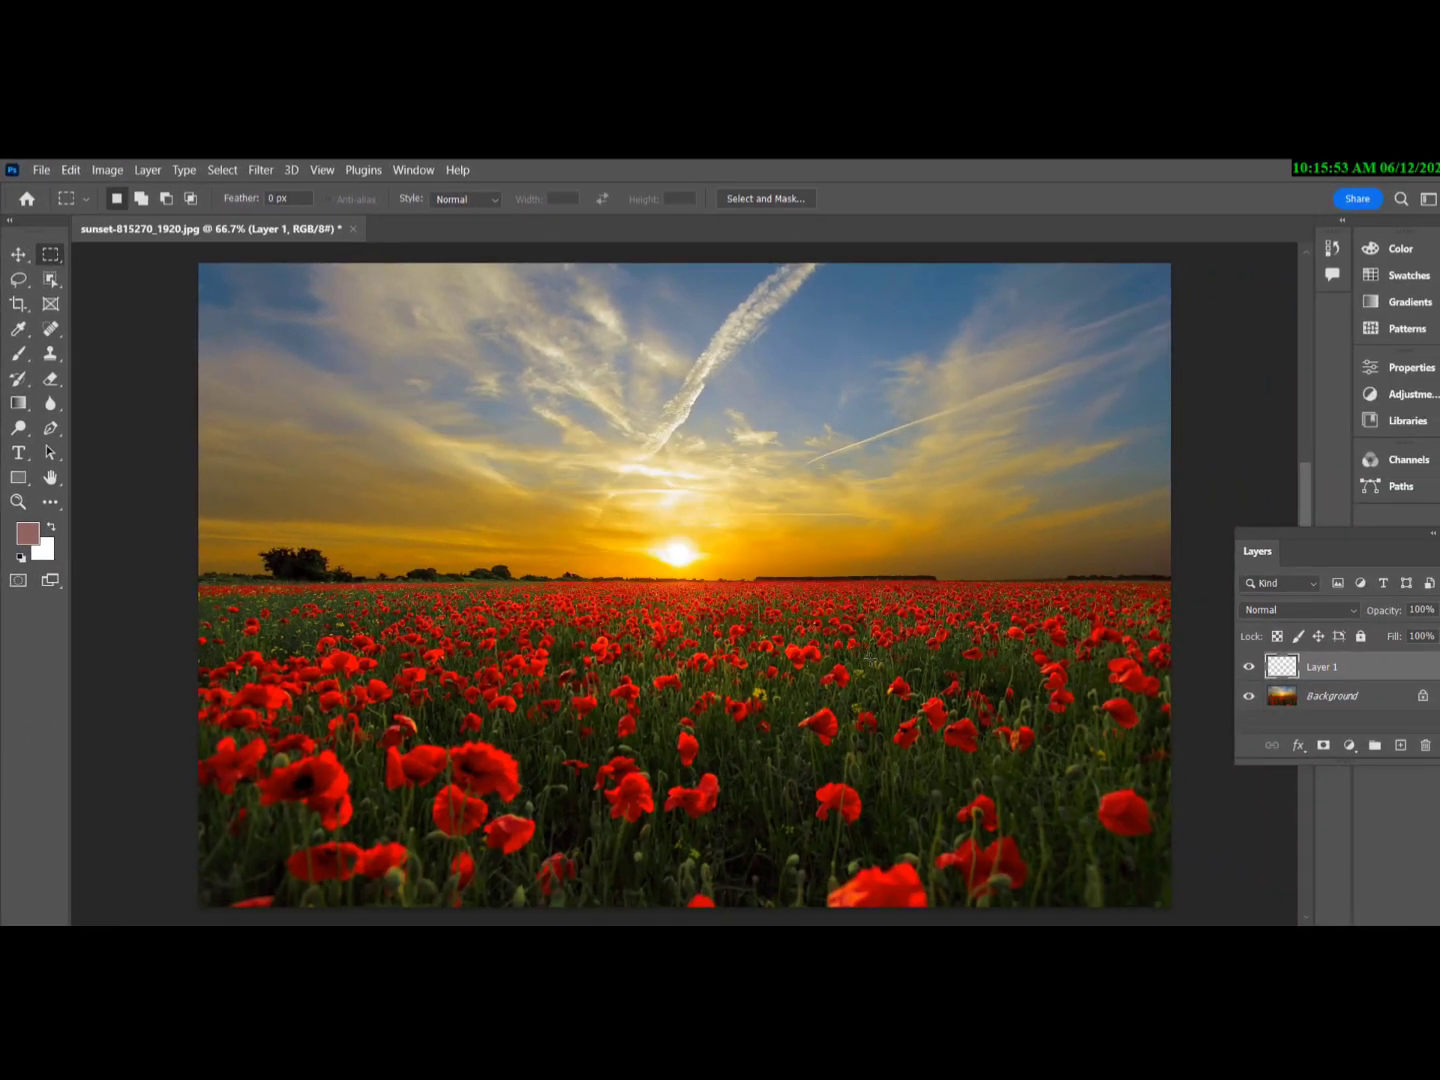
{"action": "left_click_drag", "start_coordinate": [848, 650], "coordinate": [1175, 850]}
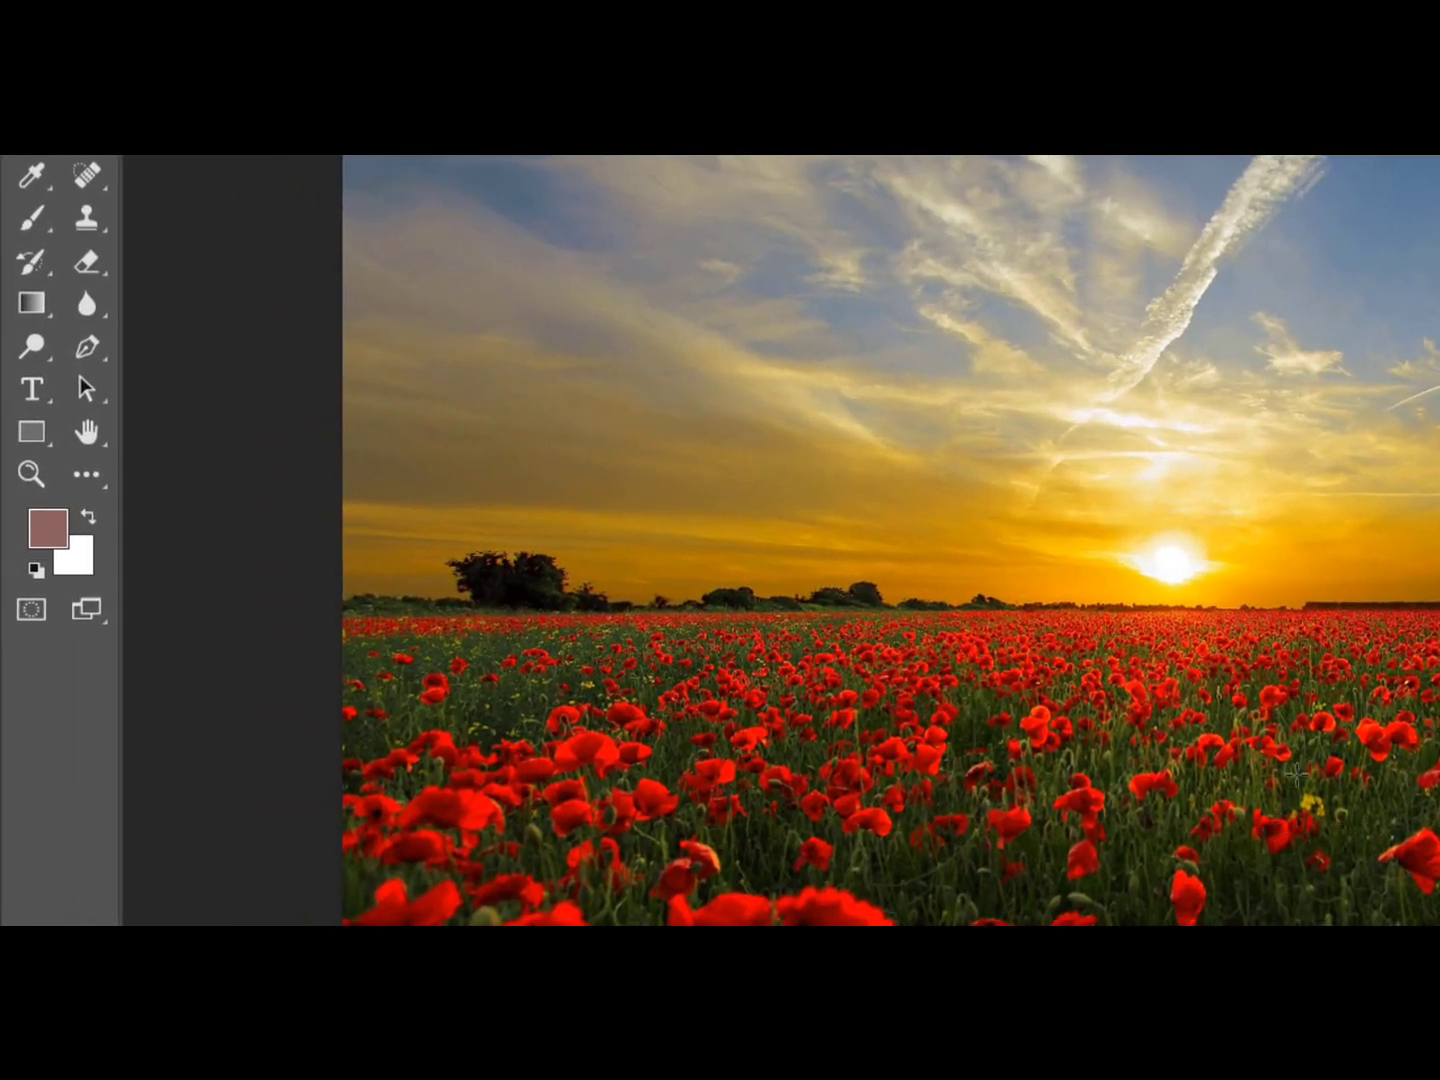
Set the Gradient tool to the Black, White preset from the Basics group.
{"action": "right_click", "coordinate": [46, 301]}
{"action": "left_click", "coordinate": [123, 297]}
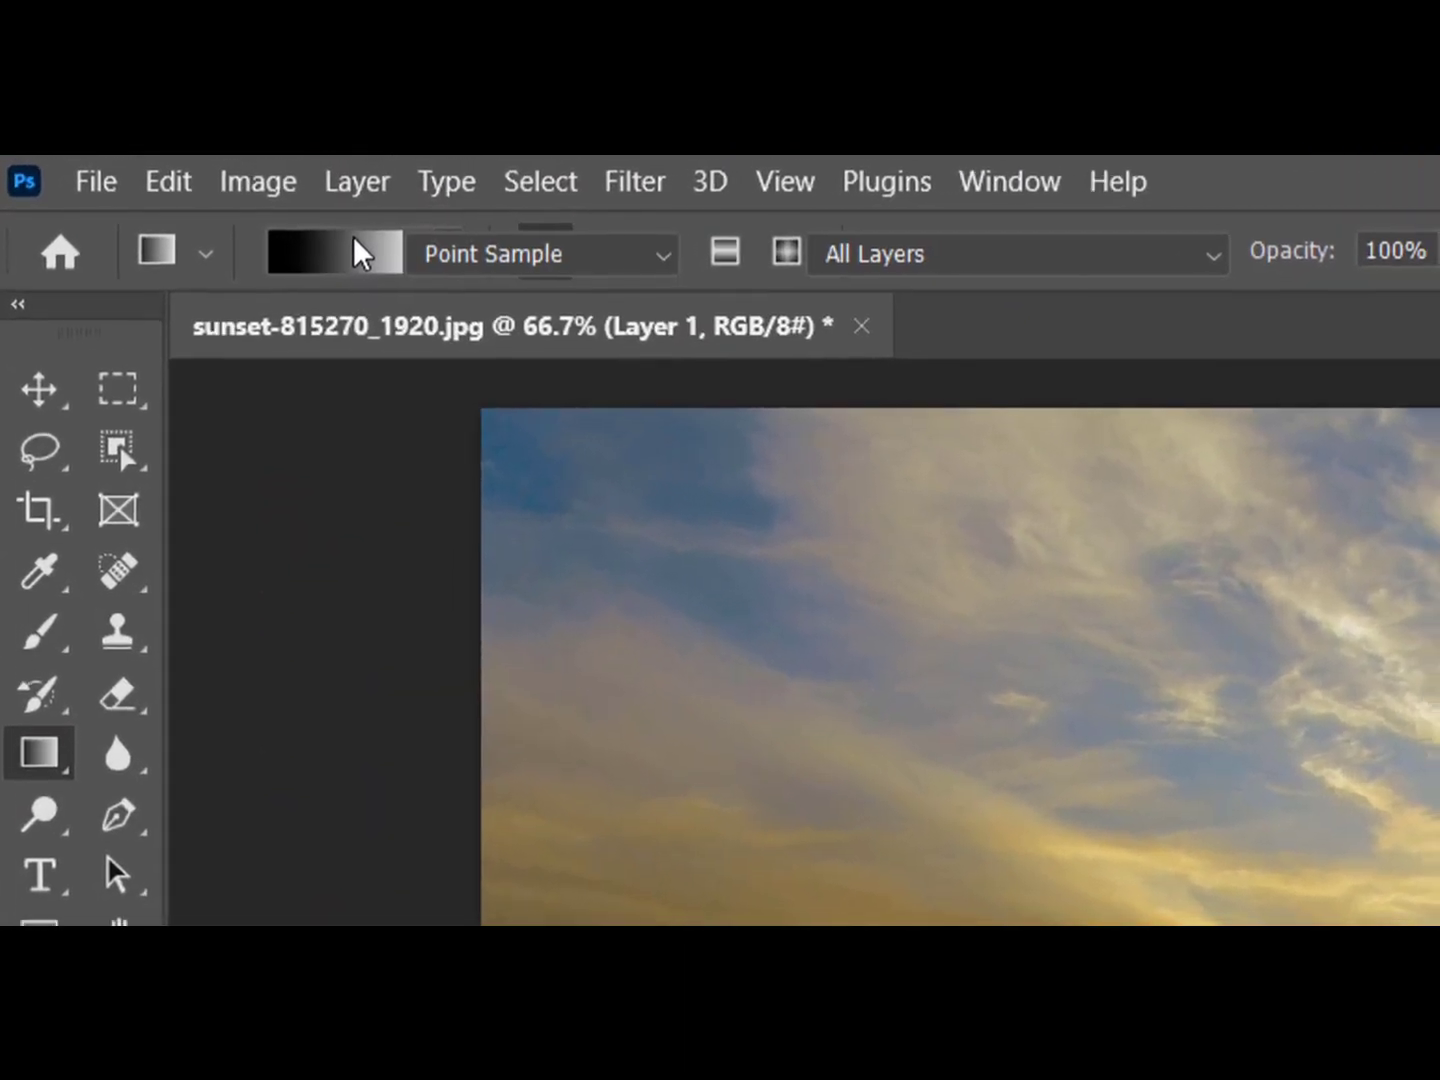
{"action": "left_click", "coordinate": [363, 254]}
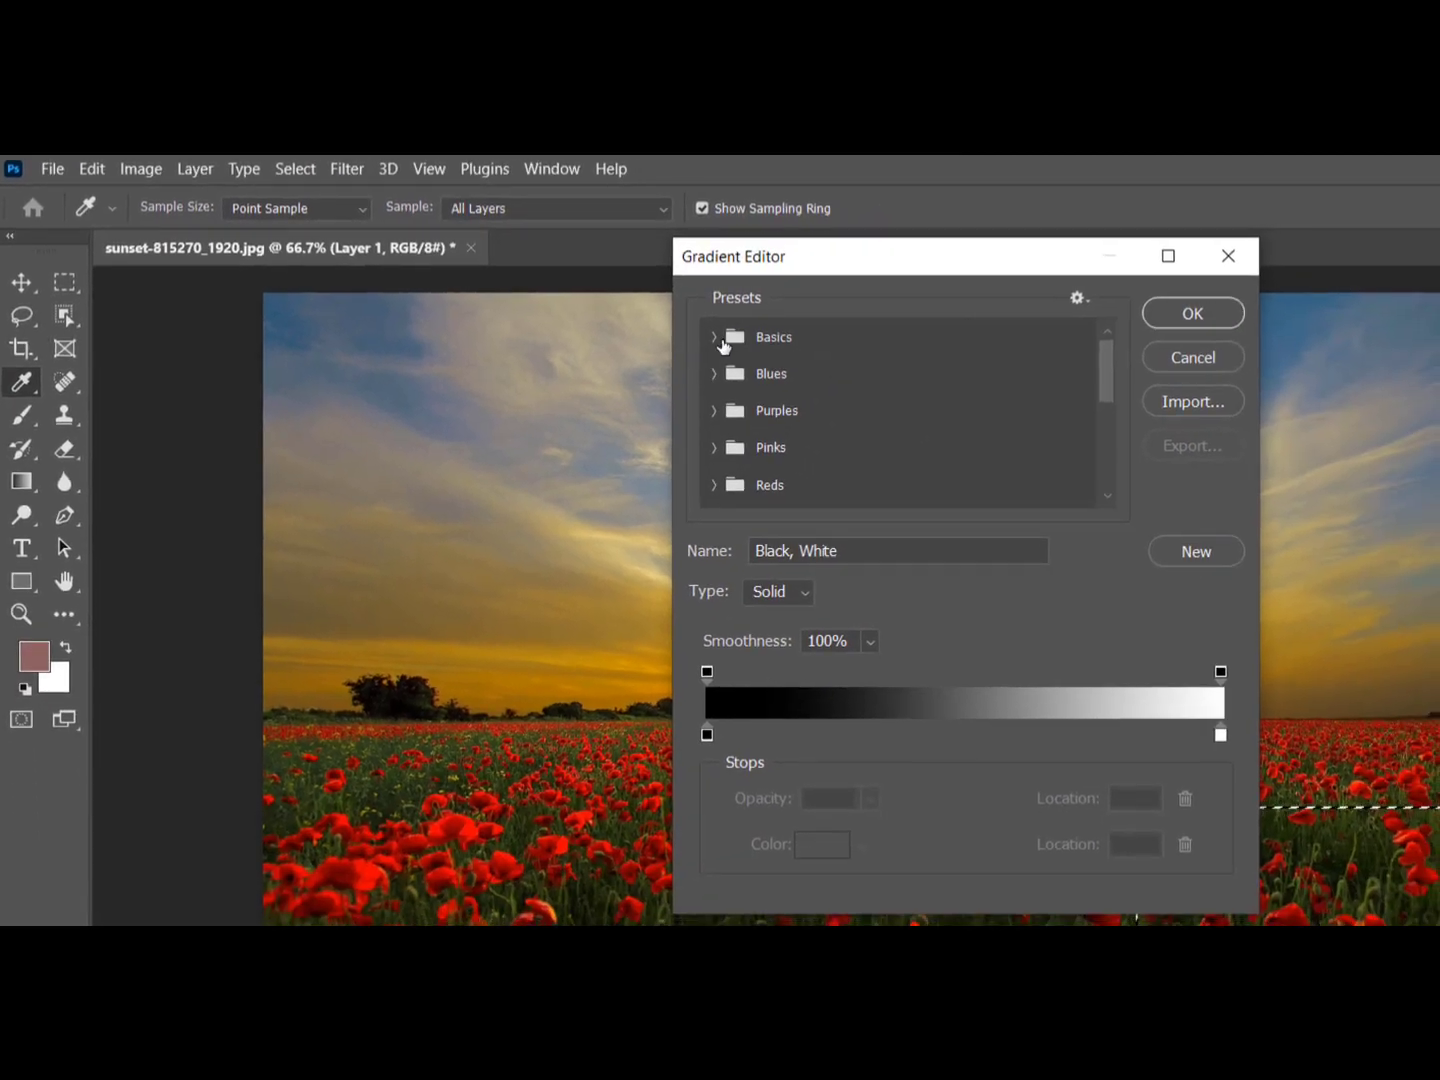
{"action": "left_click", "coordinate": [715, 338]}
{"action": "double_click", "coordinate": [829, 383]}
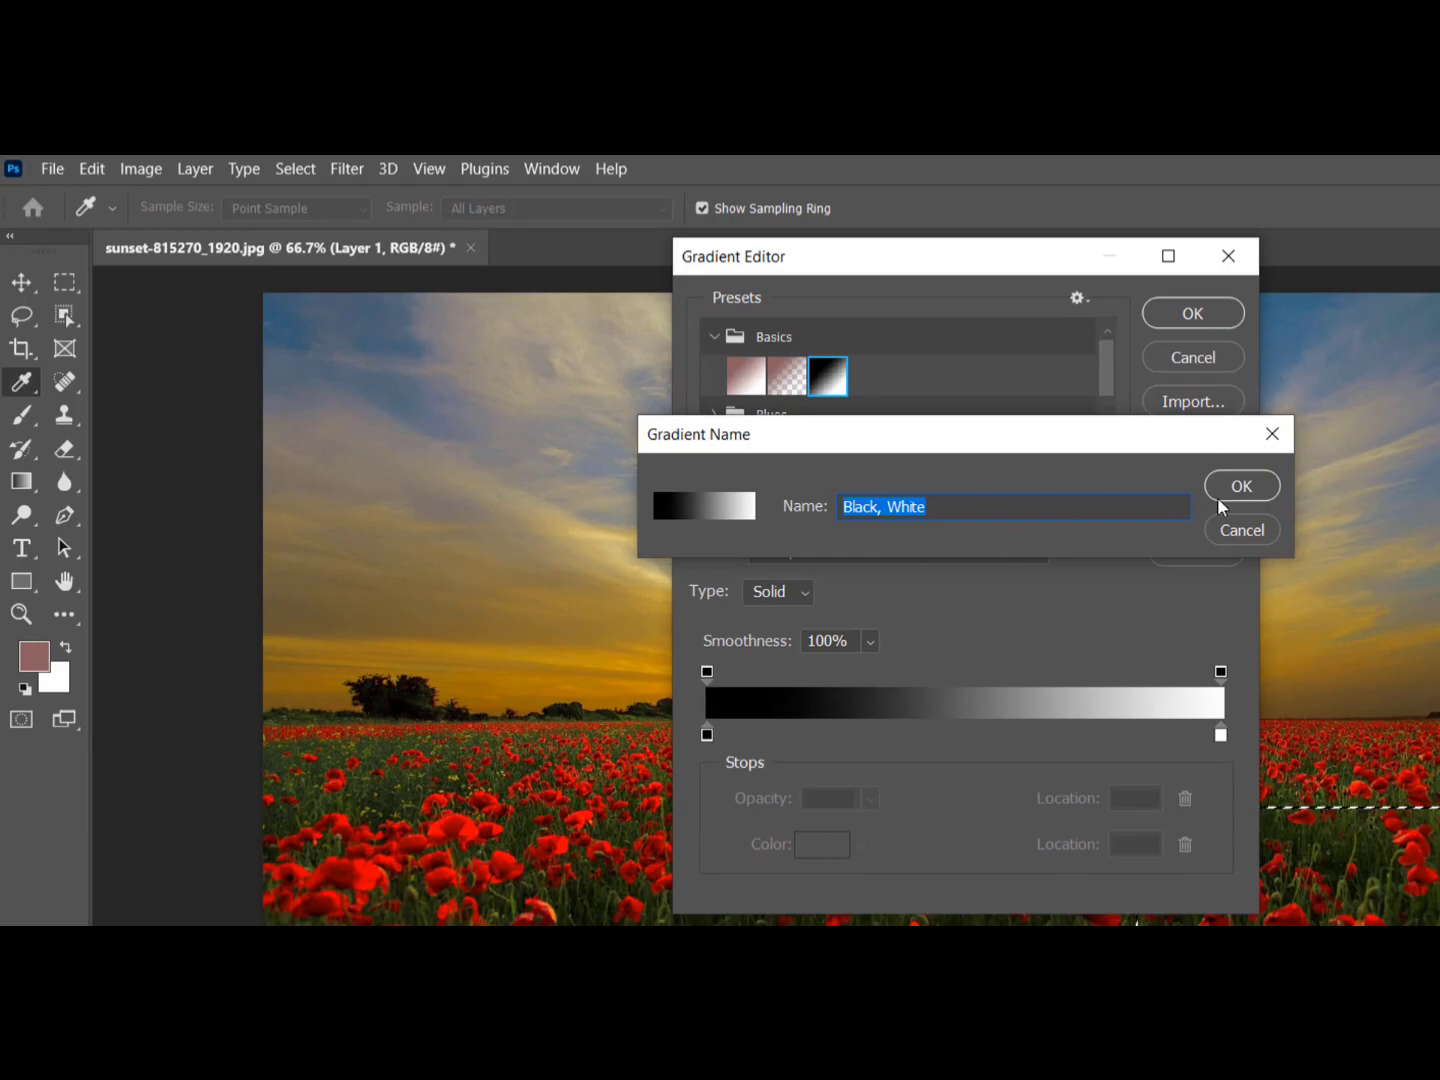
{"action": "left_click", "coordinate": [1242, 491]}
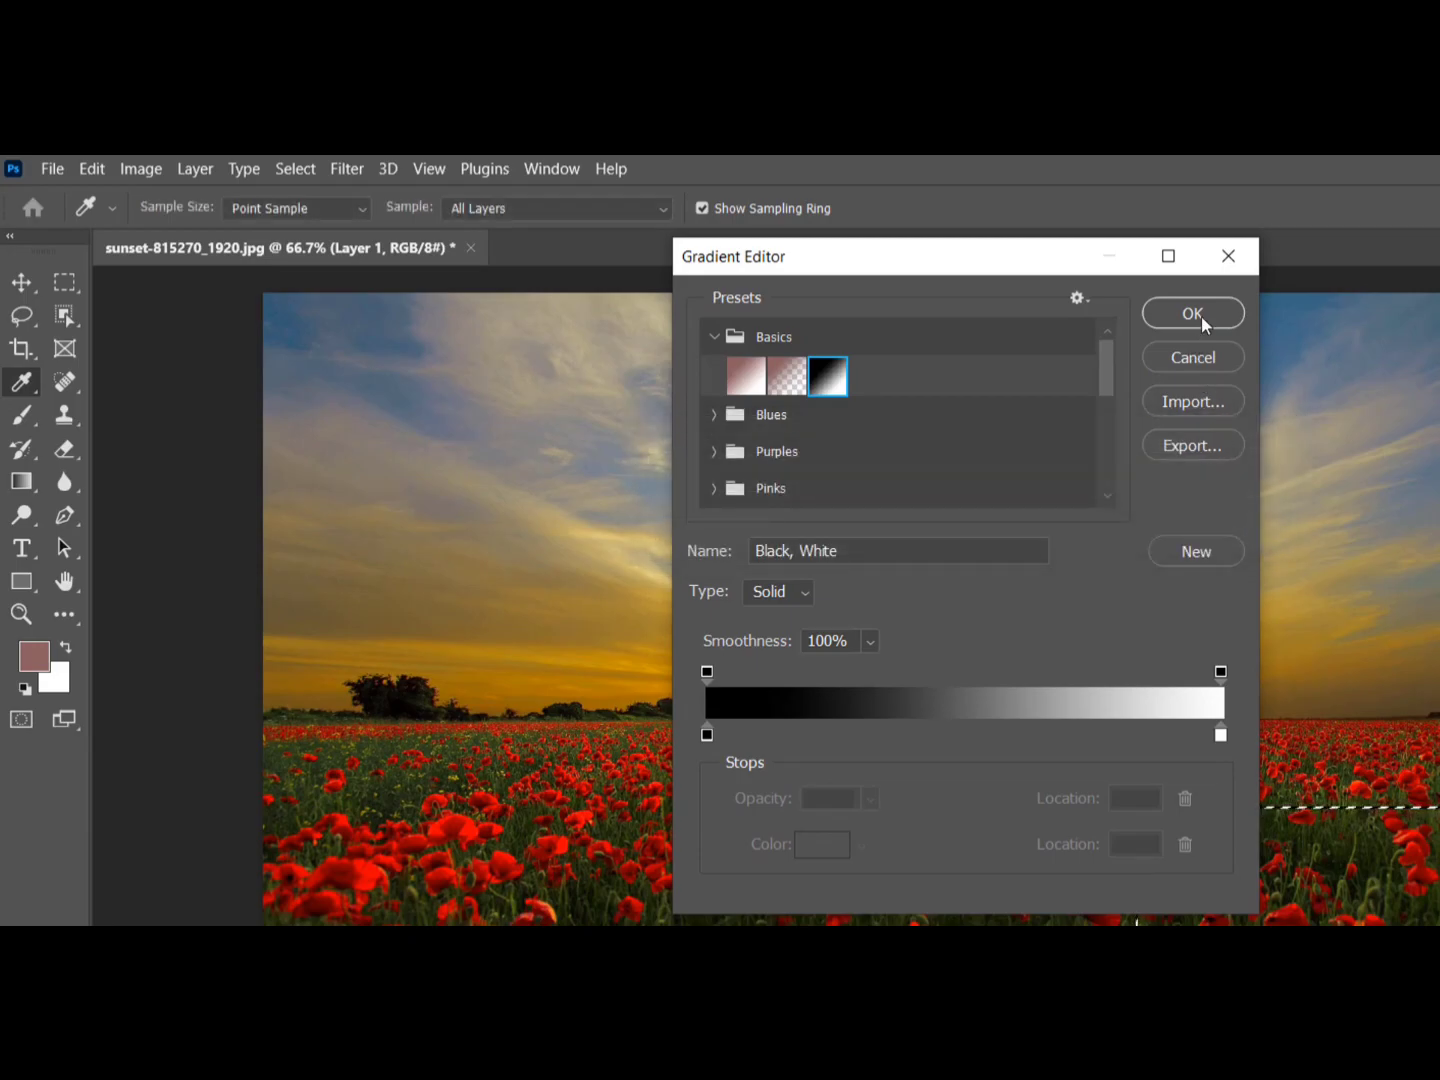
{"action": "left_click", "coordinate": [1201, 313]}
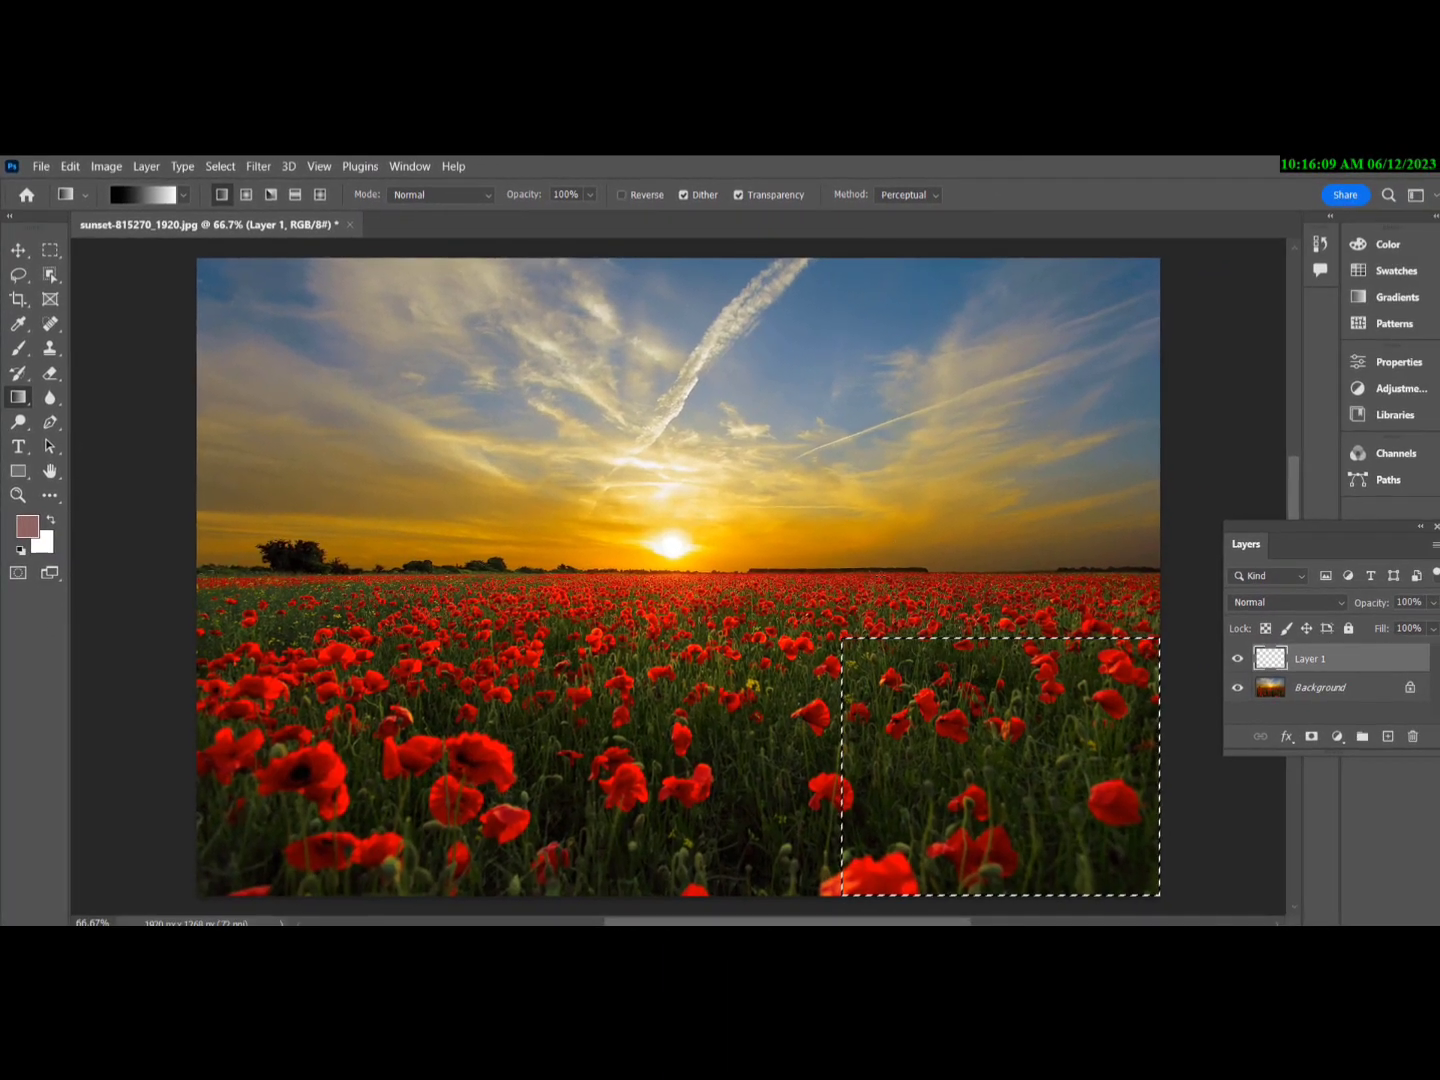
Fill the selected corner on Layer 1 with a diagonal gradient from its upper-left to its lower-right corner, and deselect it.
{"action": "left_click_drag", "start_coordinate": [842, 638], "coordinate": [1168, 899]}
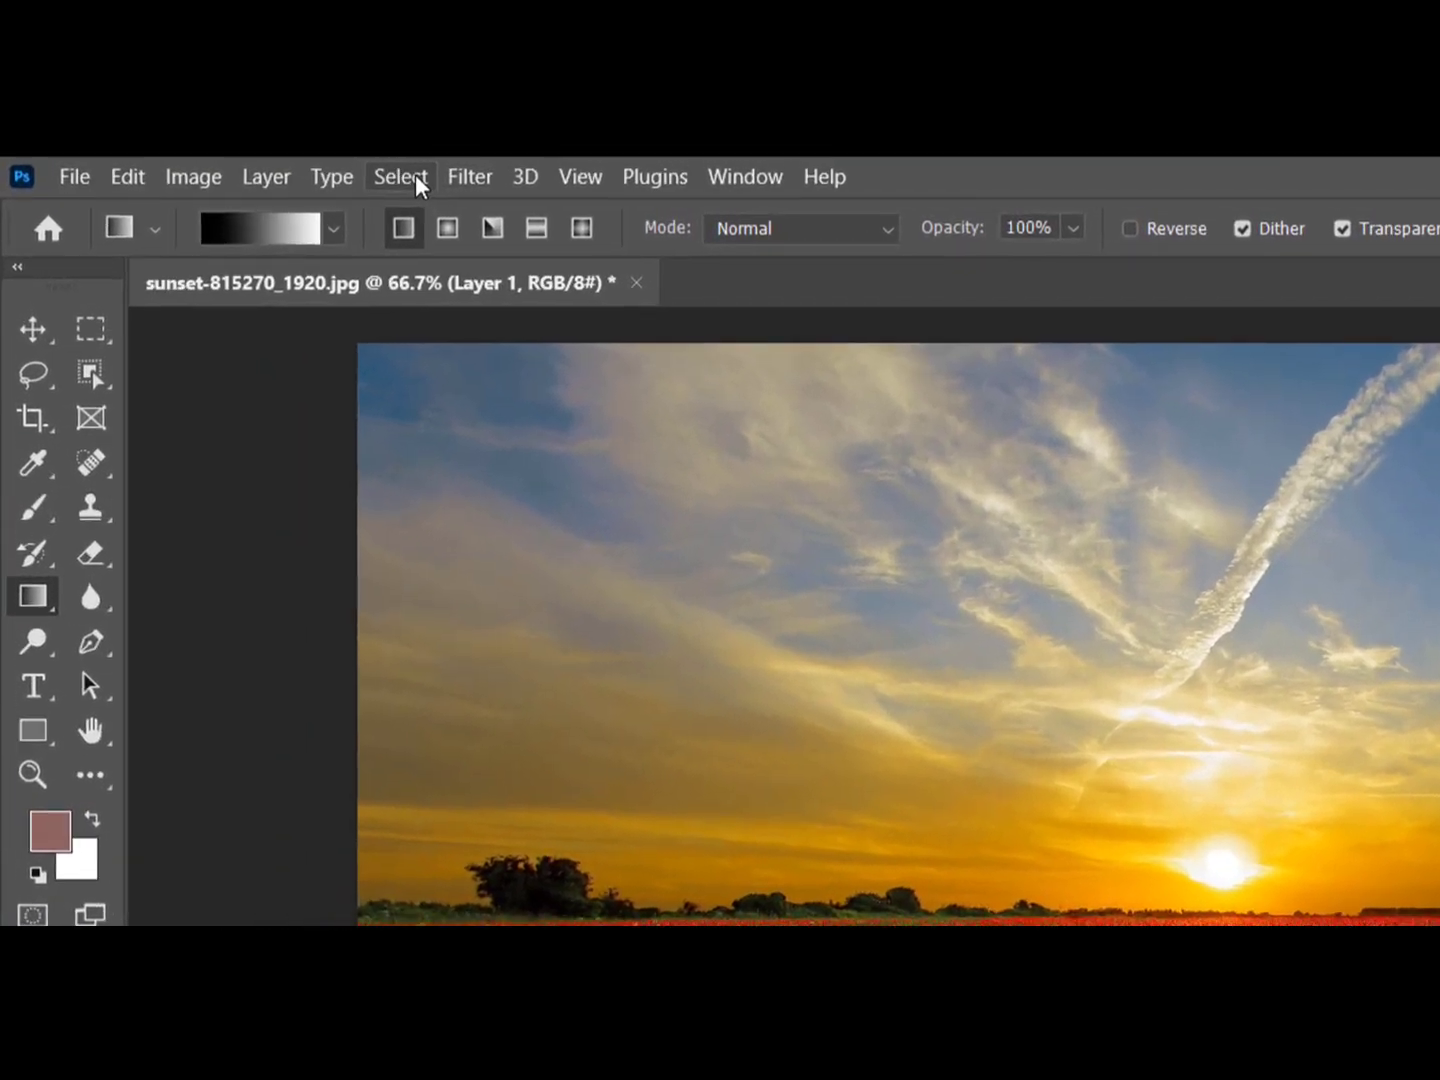
{"action": "left_click", "coordinate": [416, 175]}
{"action": "mouse_move", "coordinate": [438, 186]}
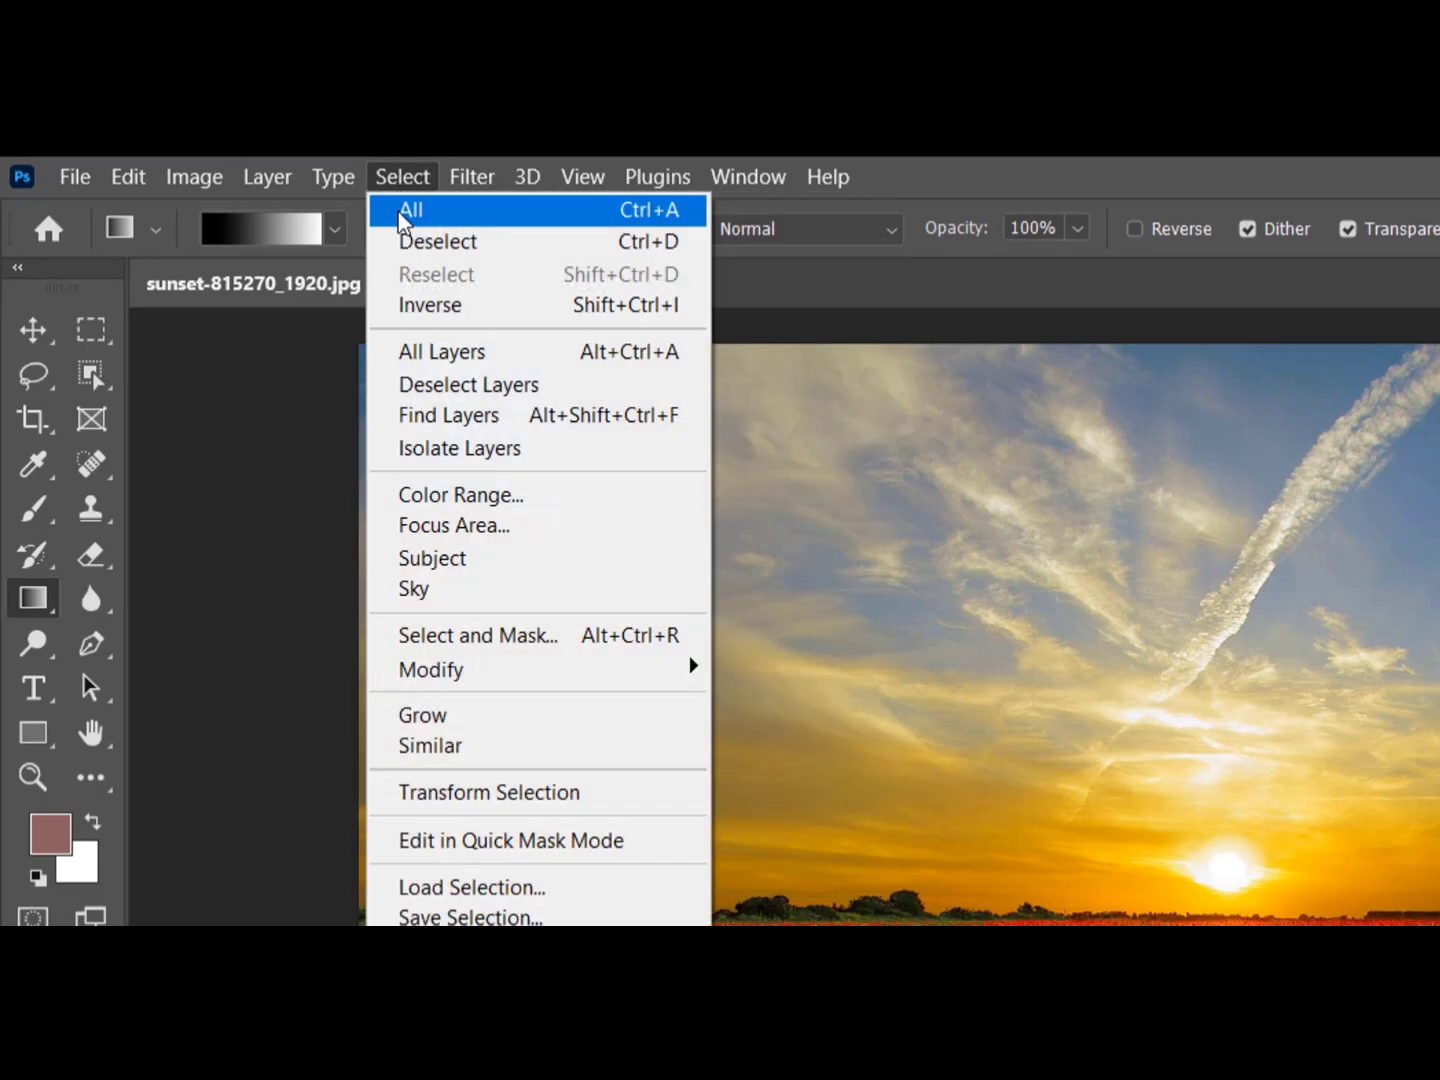
{"action": "left_click", "coordinate": [405, 243]}
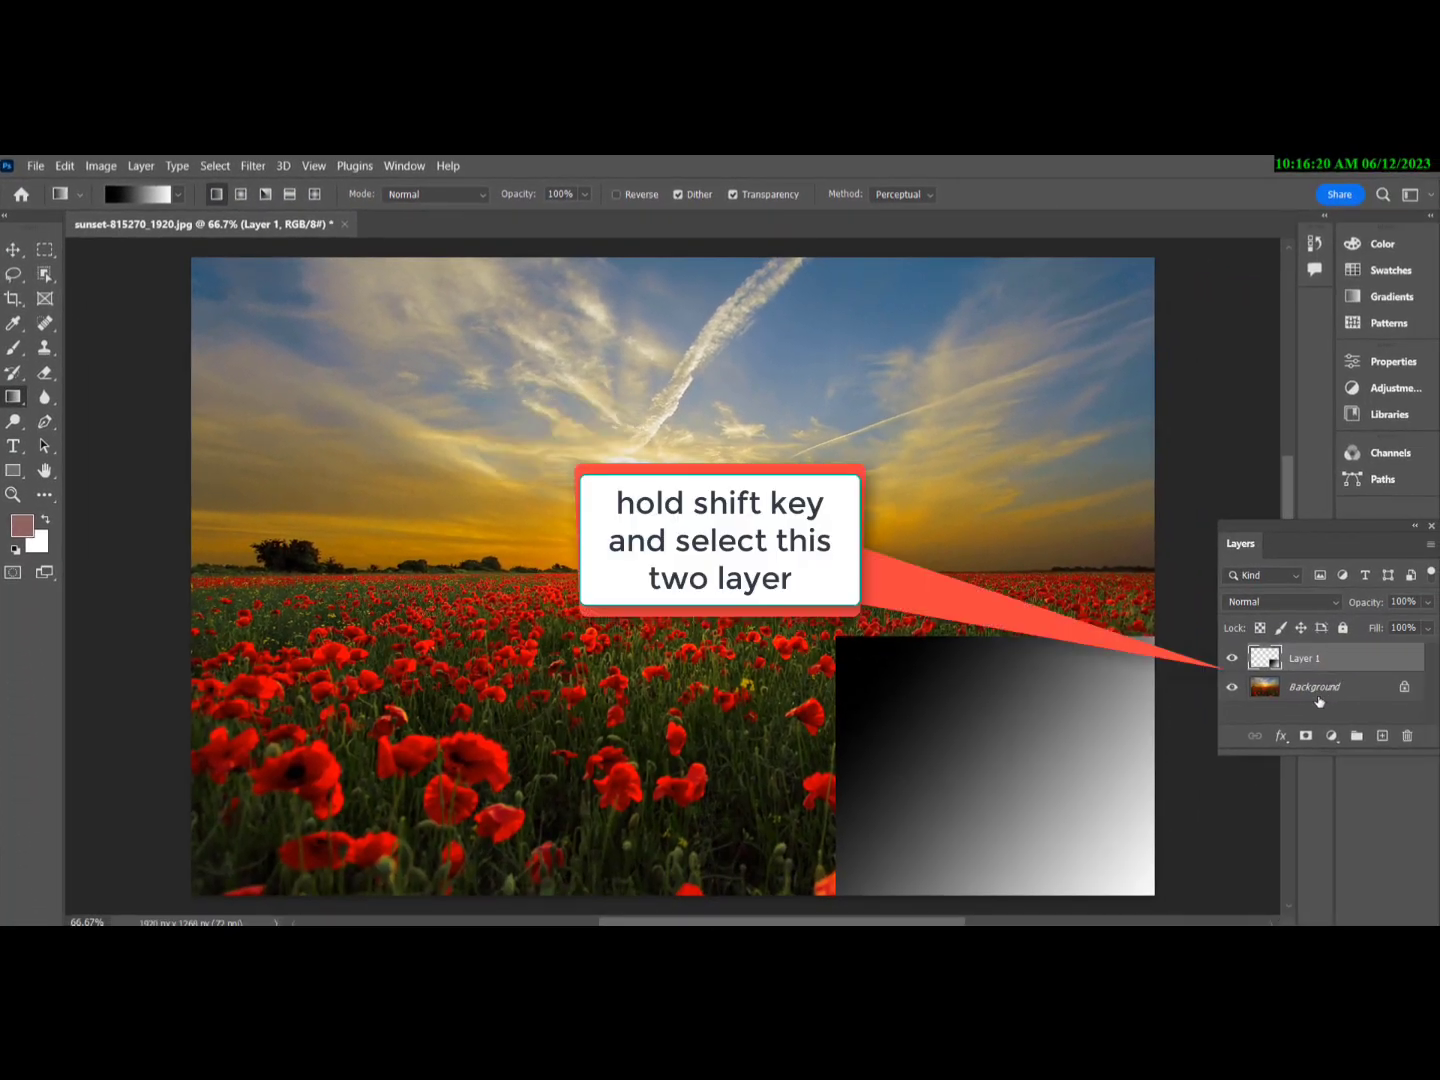
Convert Layer 1 and the Background together into one smart object for smart filters.
{"action": "left_click", "coordinate": [1309, 688], "text": "shift"}
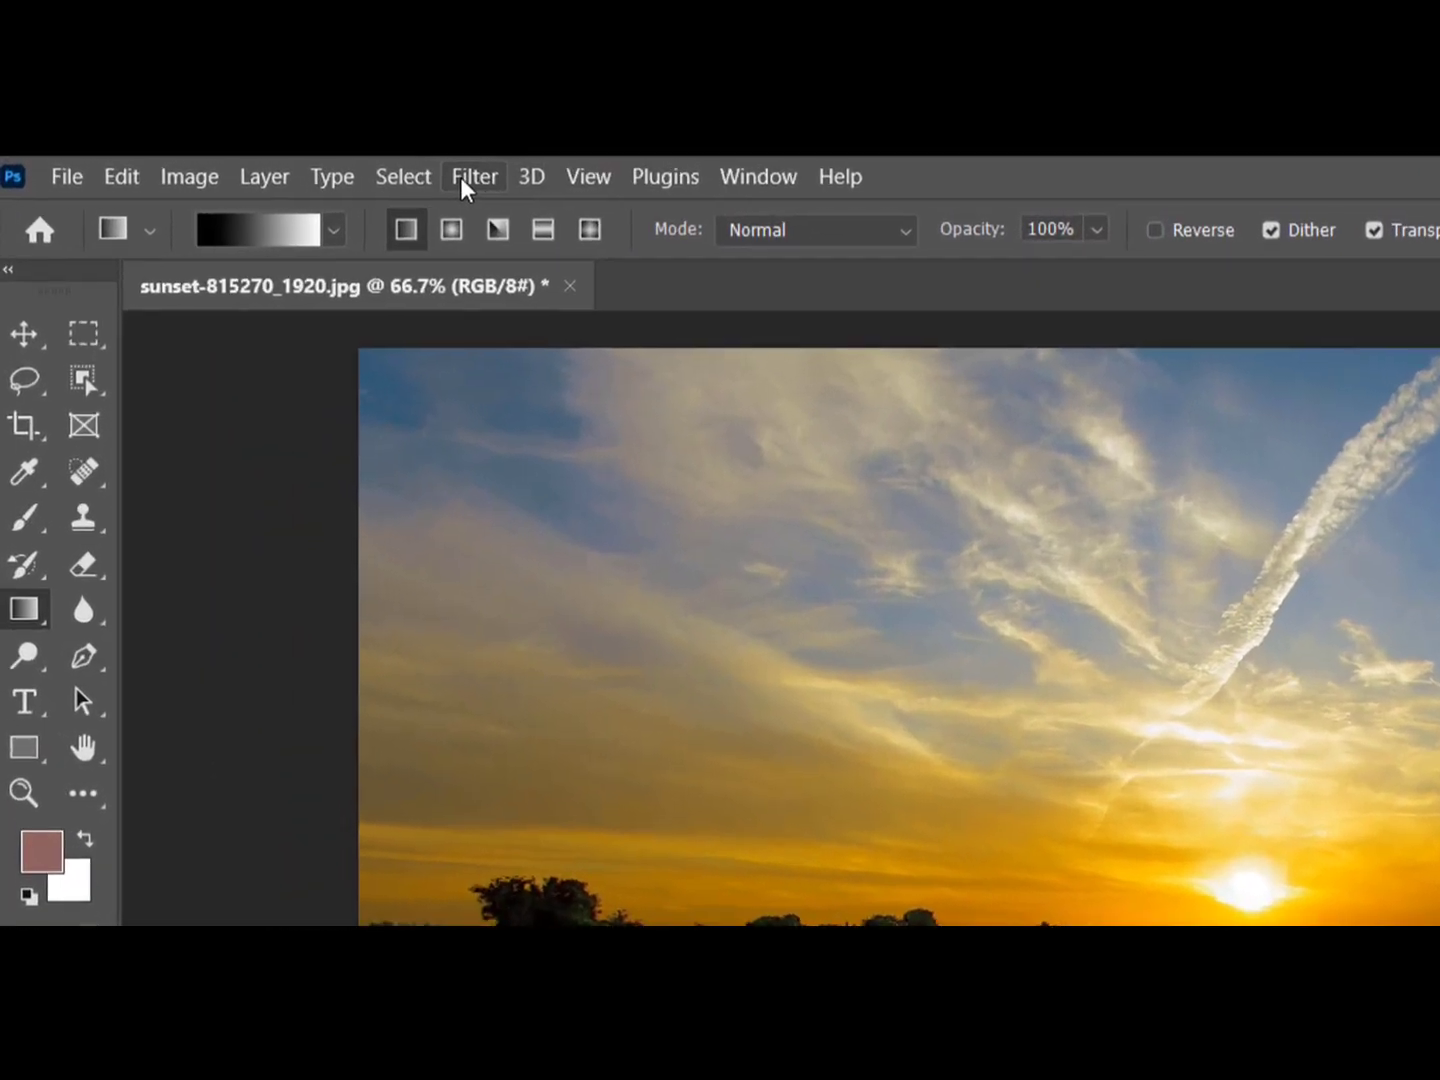
{"action": "left_click", "coordinate": [463, 177]}
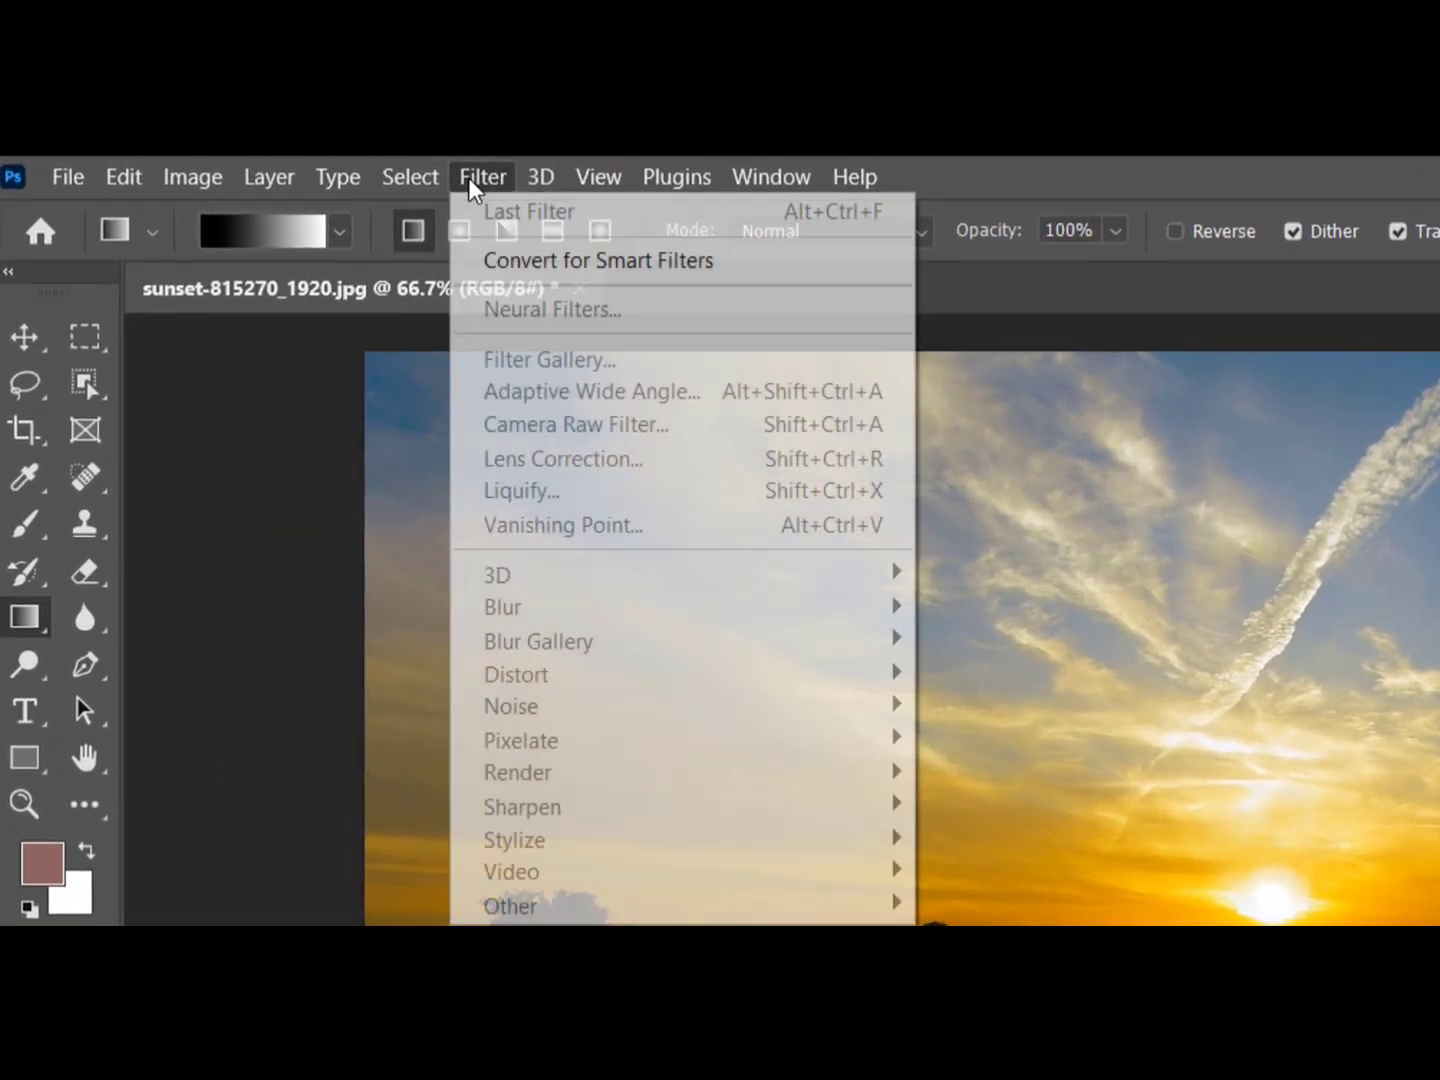
{"action": "left_click", "coordinate": [491, 256]}
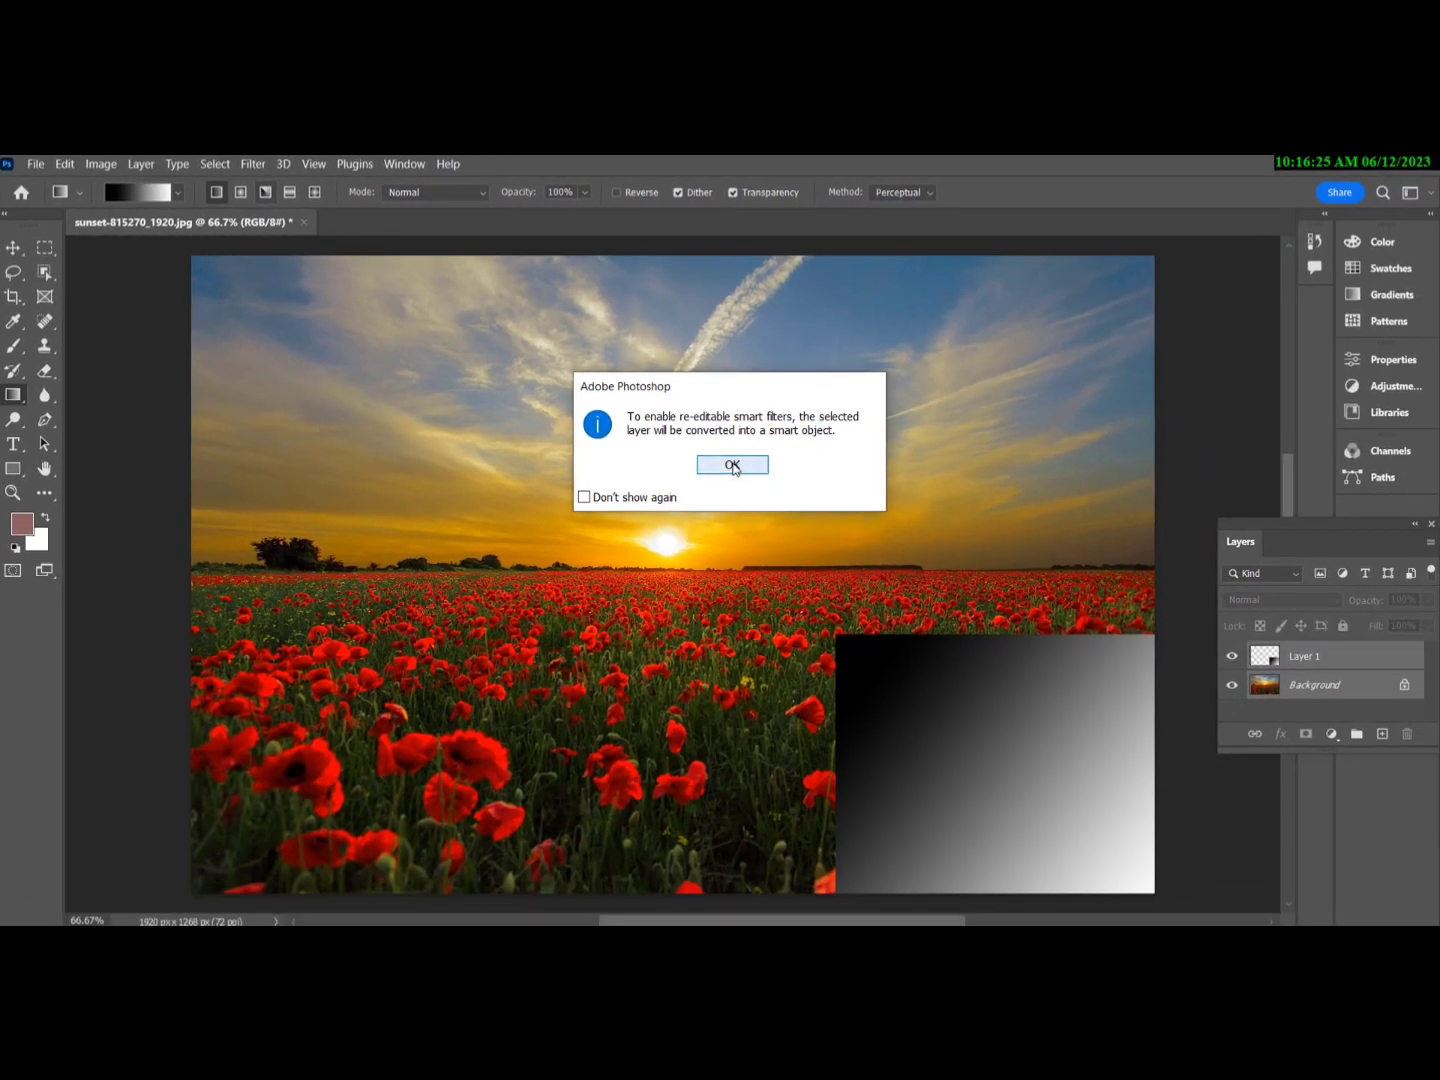
{"action": "left_click", "coordinate": [734, 465]}
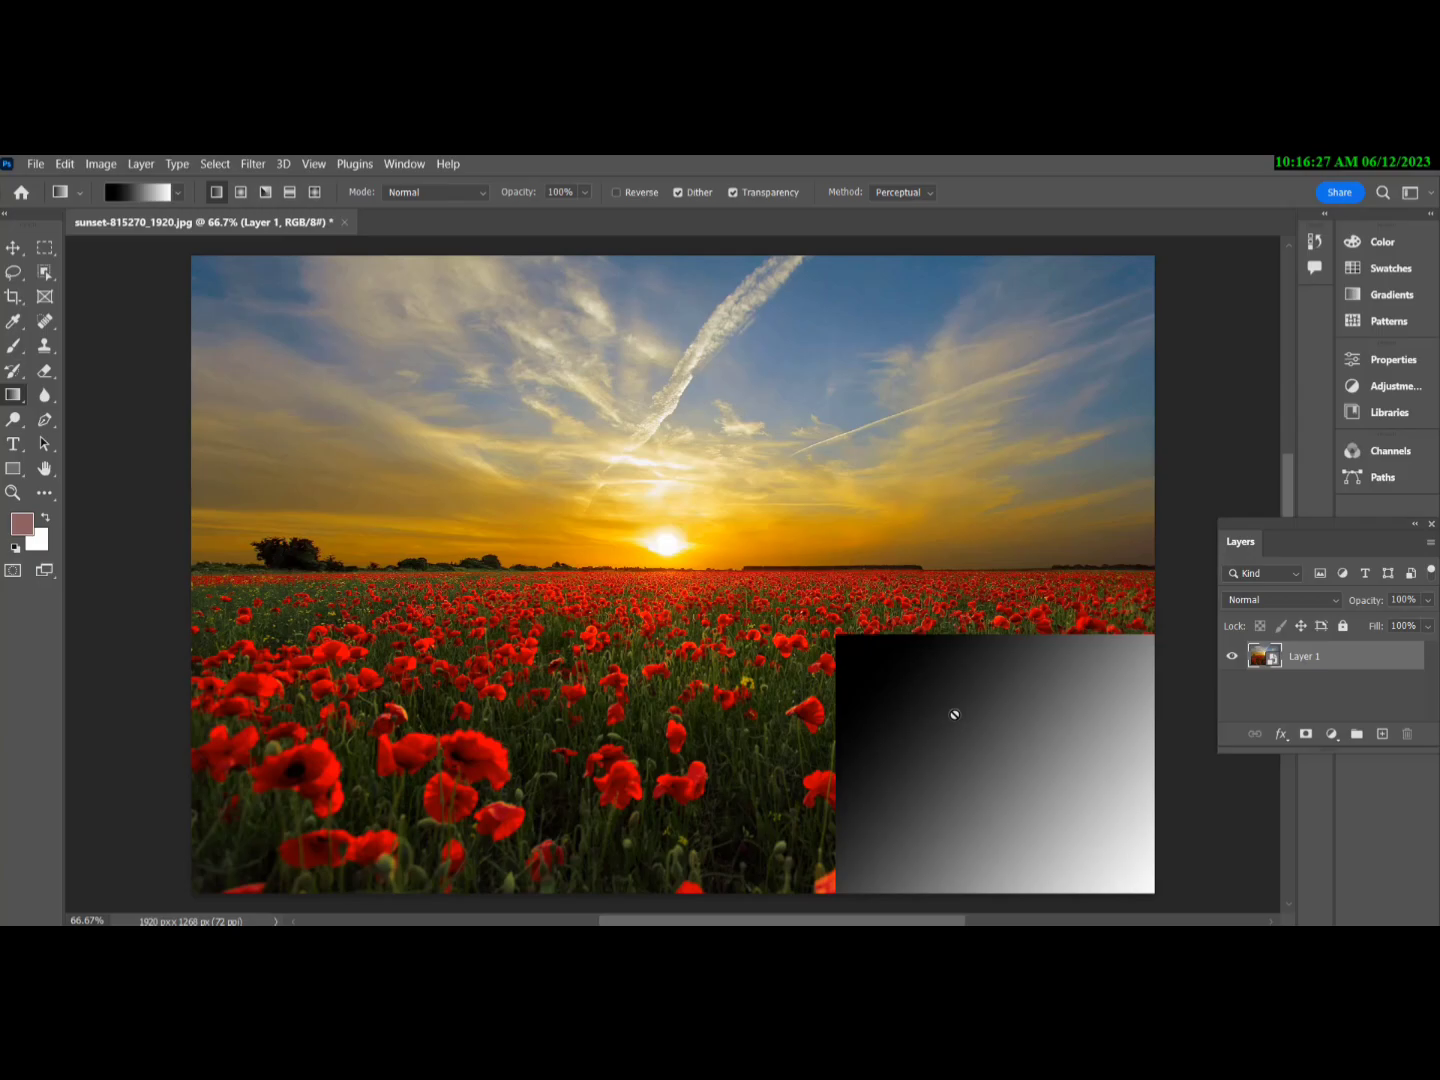
Warp the smart object by folding its lower-right corner inward to just below the sun, forming a page curl.
{"action": "key", "text": "ctrl+t"}
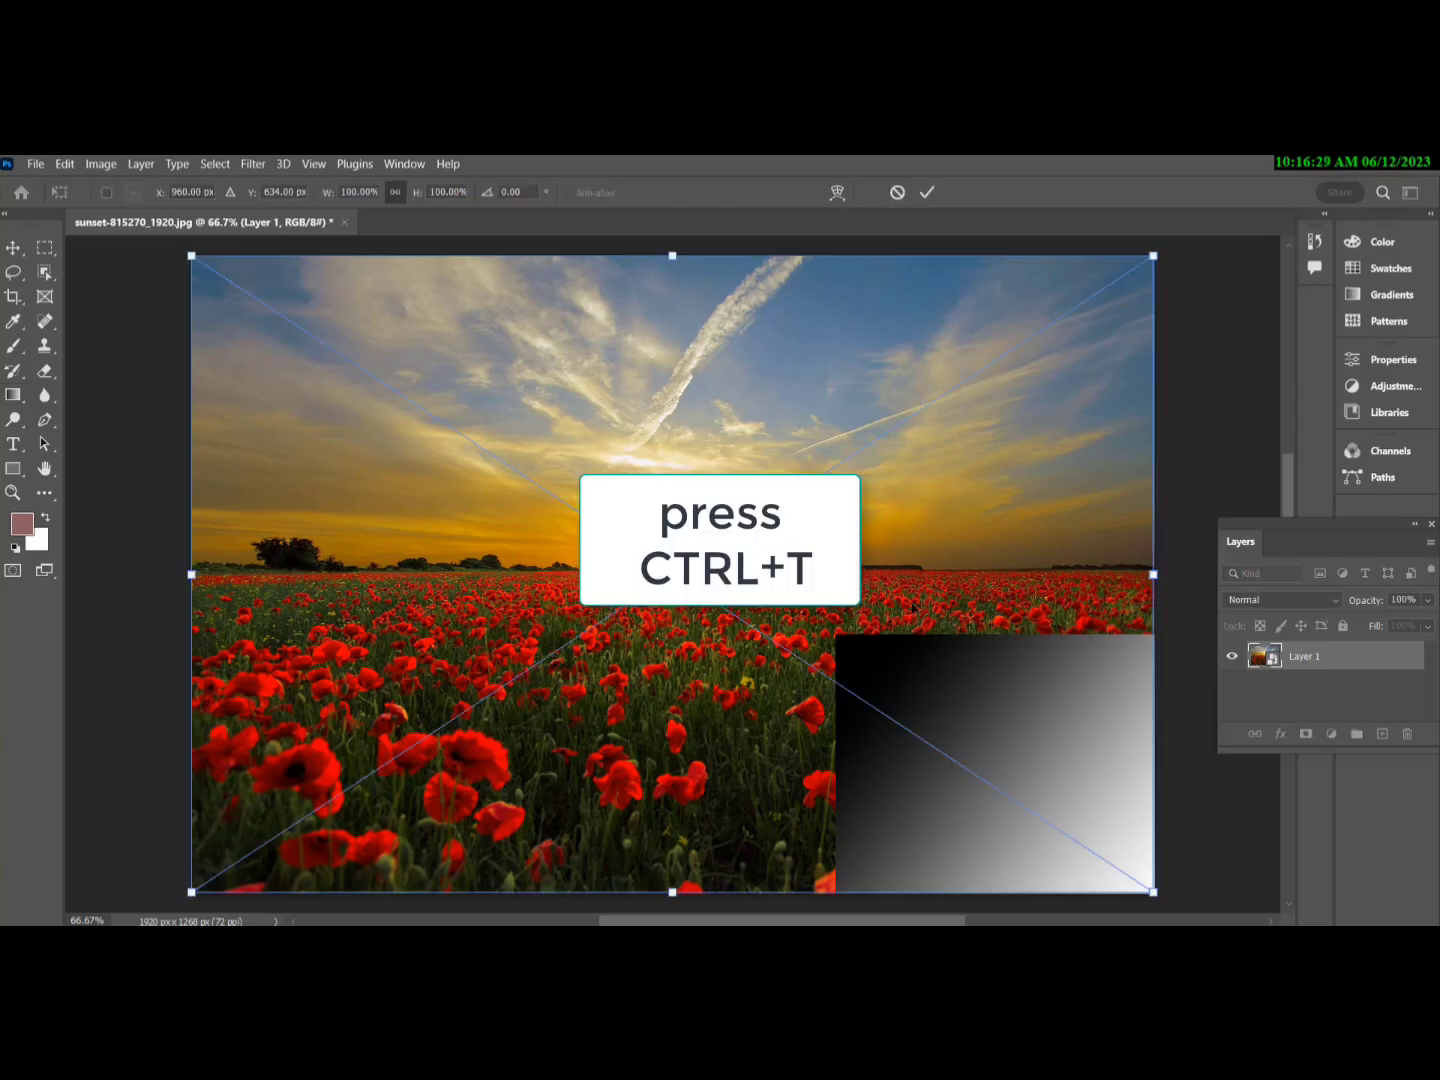
{"action": "right_click", "coordinate": [913, 605]}
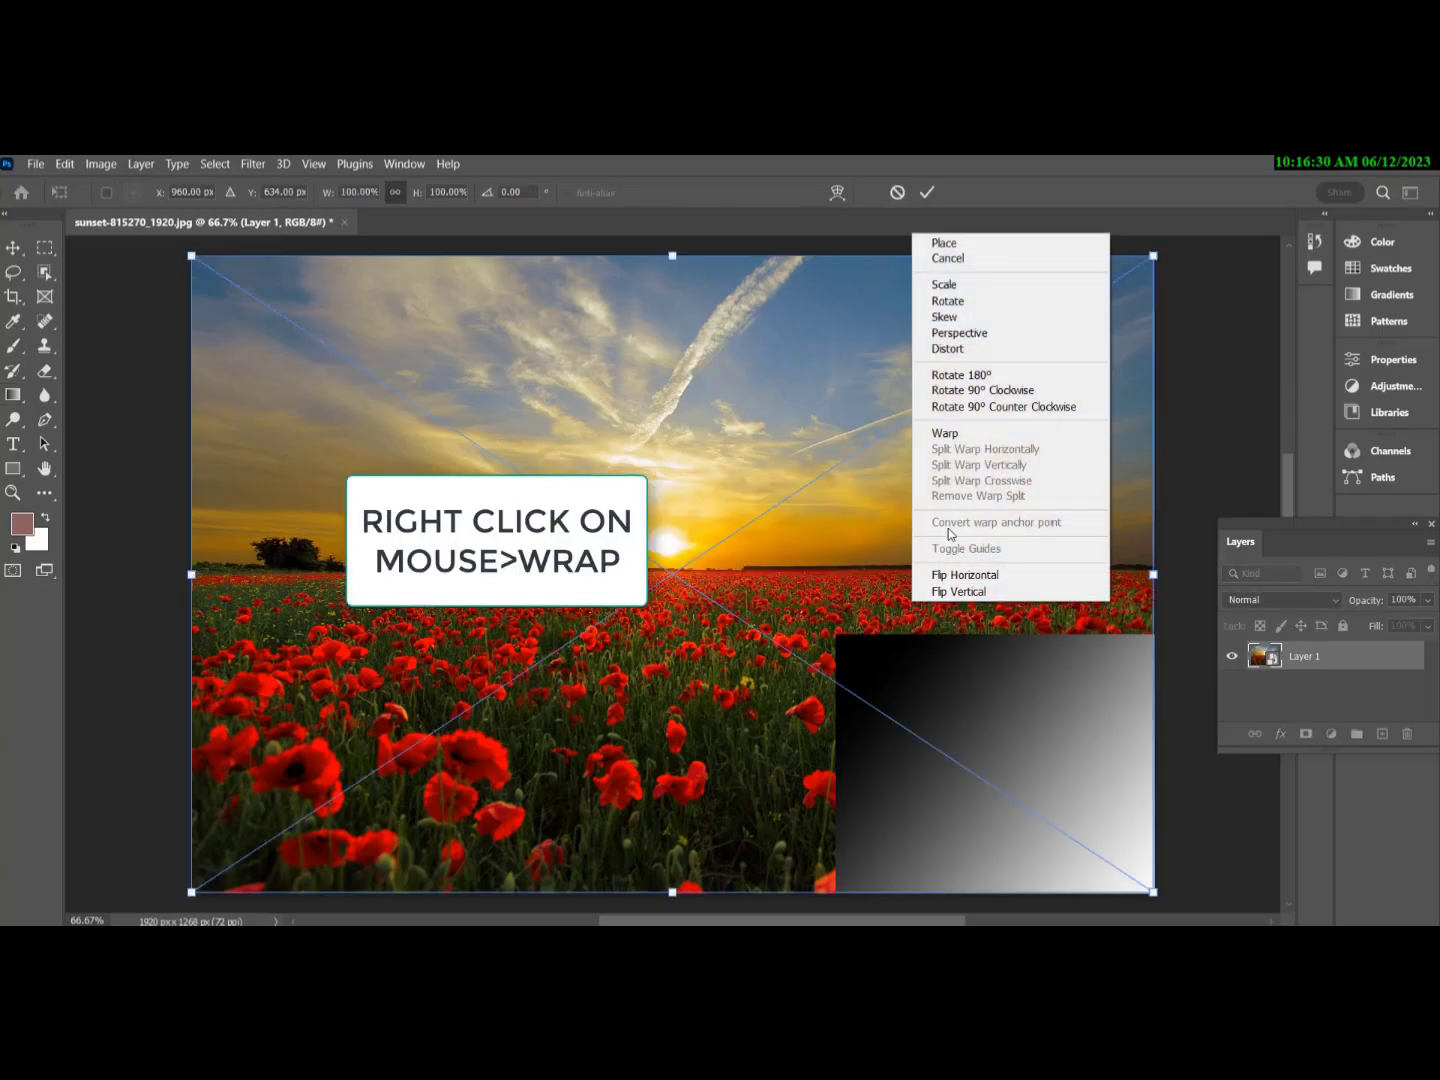
{"action": "left_click", "coordinate": [948, 435]}
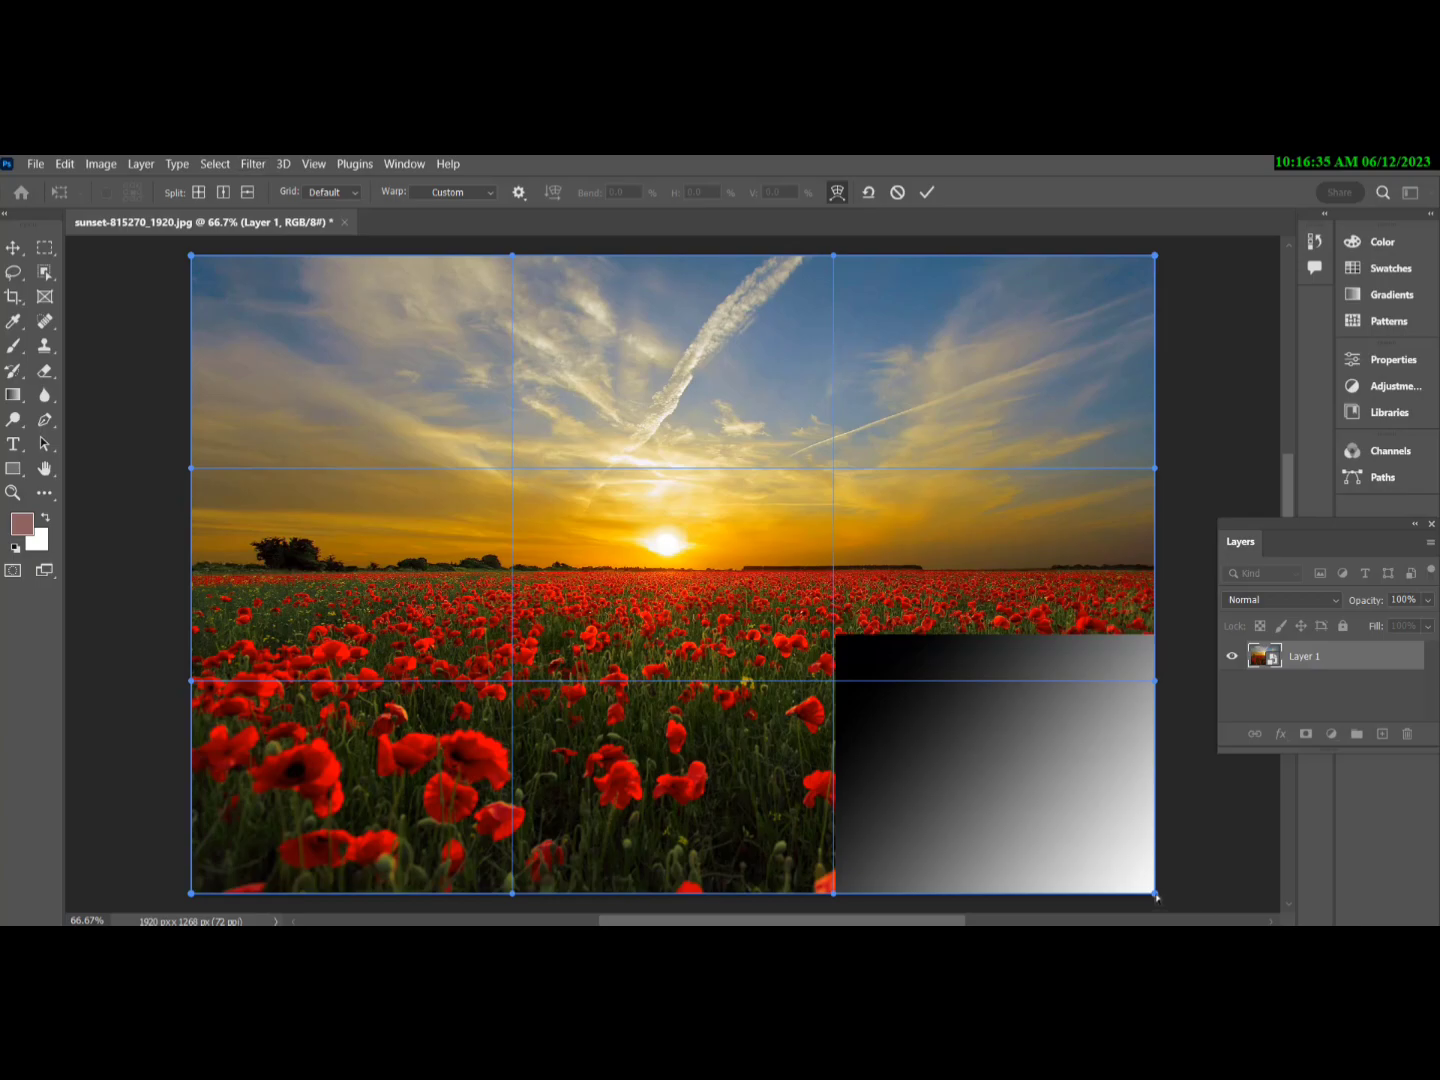
{"action": "left_click_drag", "start_coordinate": [1157, 898], "coordinate": [719, 616]}
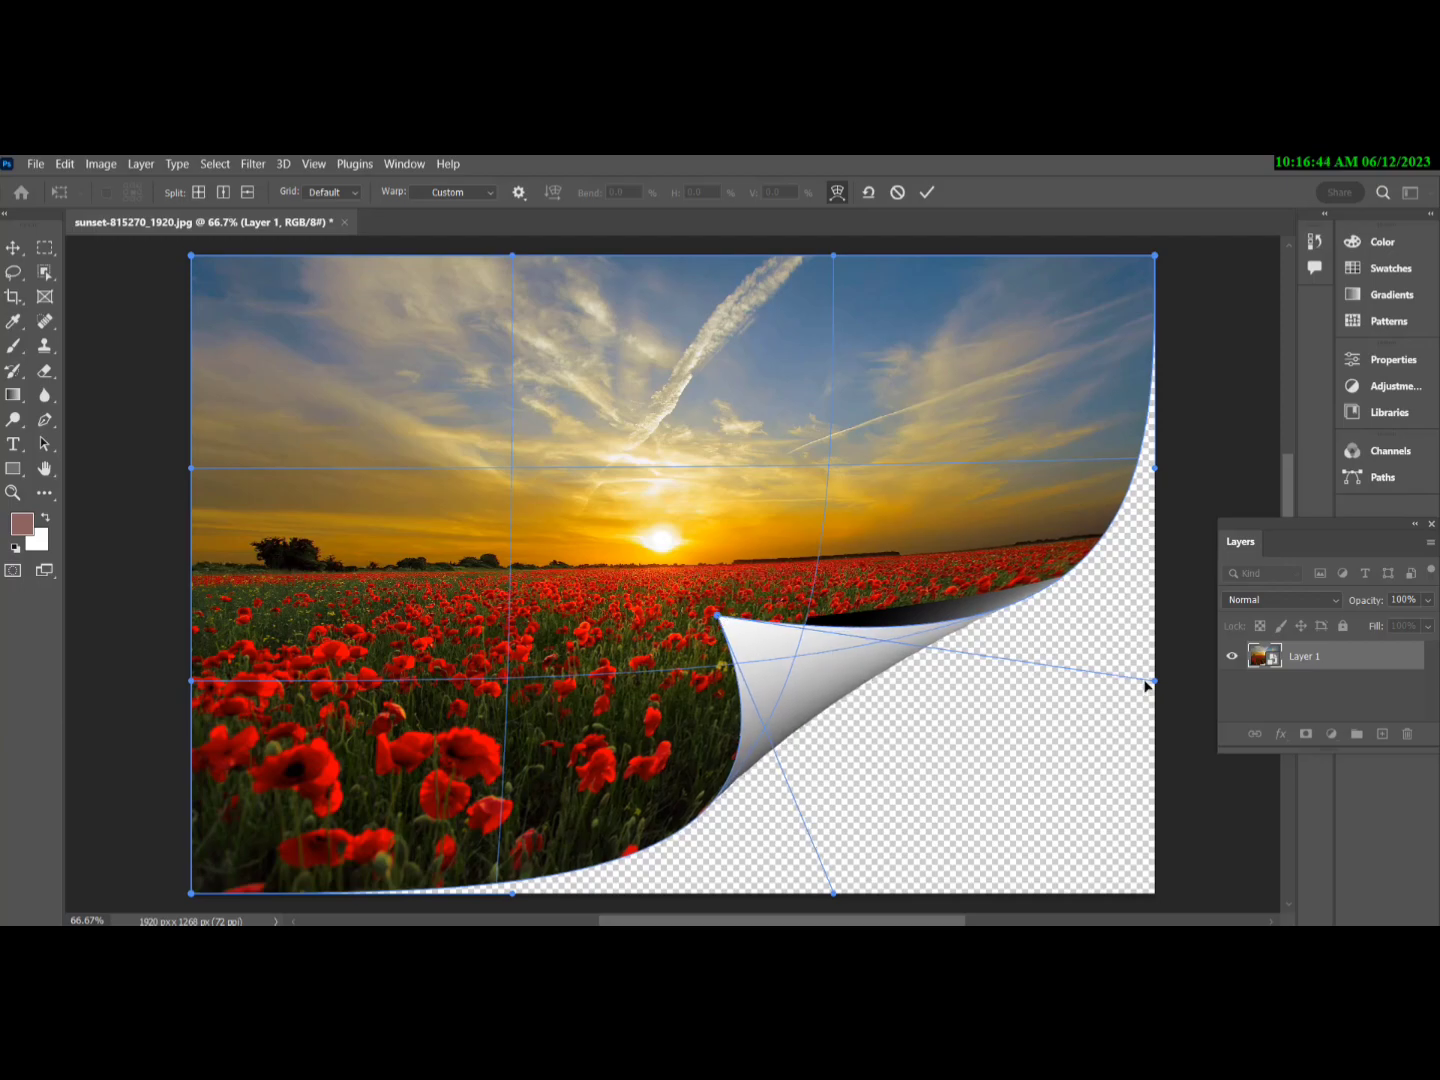
Refine the page curl by pulling the folded tip up and left and adjusting its two warp handles, and apply the warp.
{"action": "left_click_drag", "start_coordinate": [1155, 682], "coordinate": [1105, 636]}
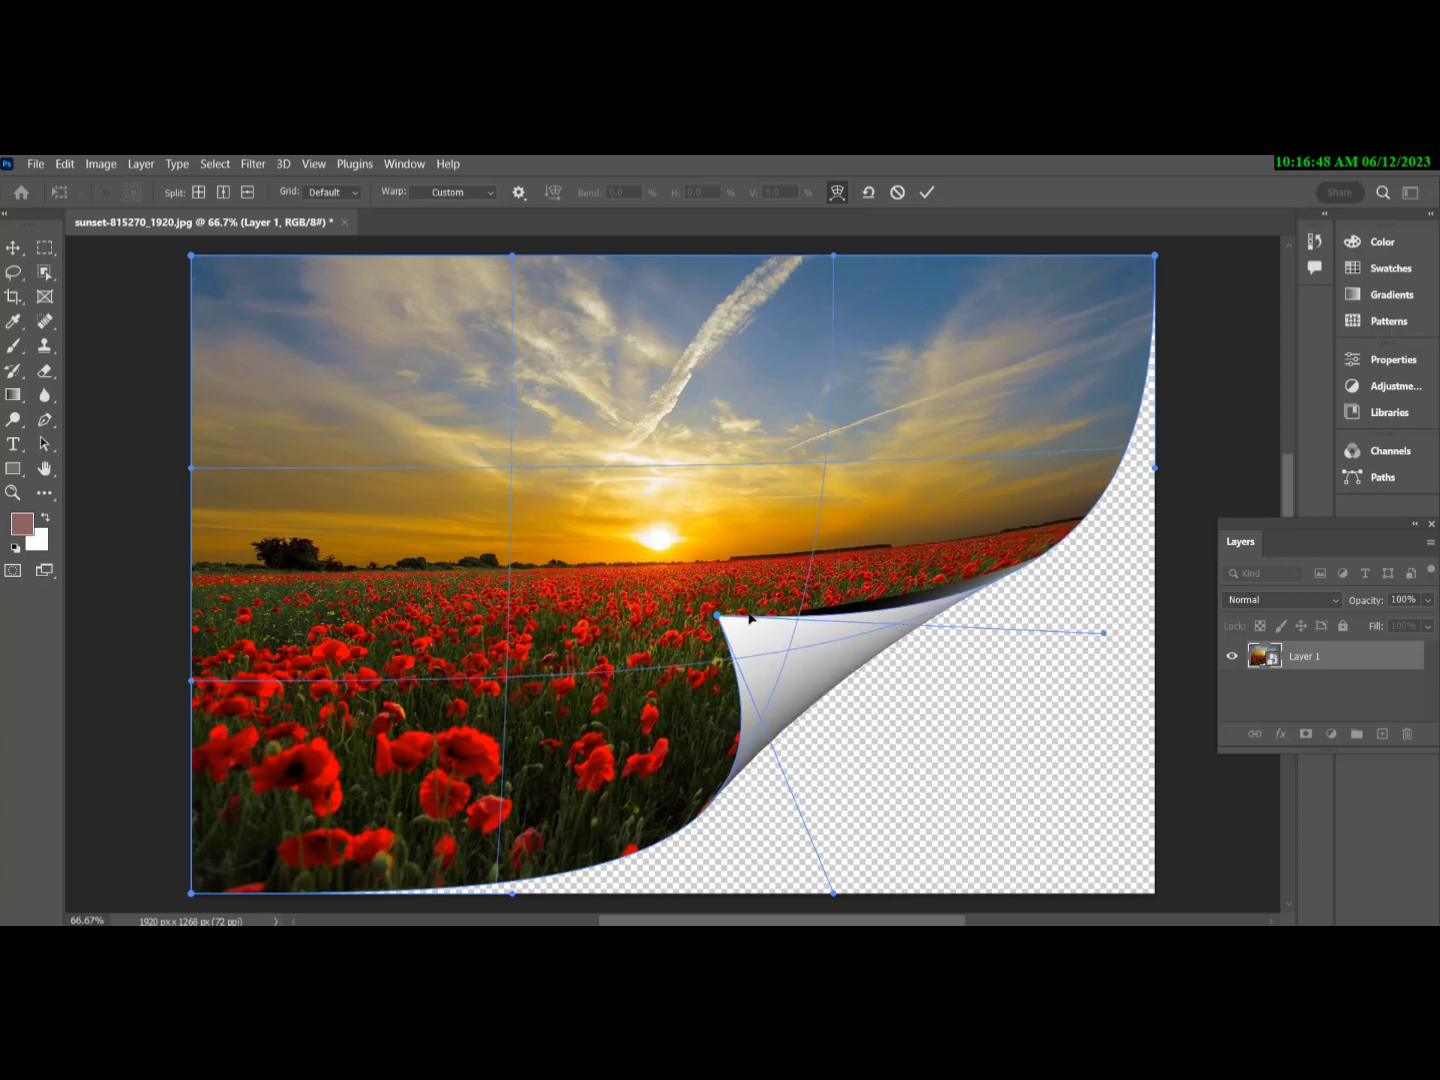
{"action": "left_click_drag", "start_coordinate": [717, 616], "coordinate": [685, 582]}
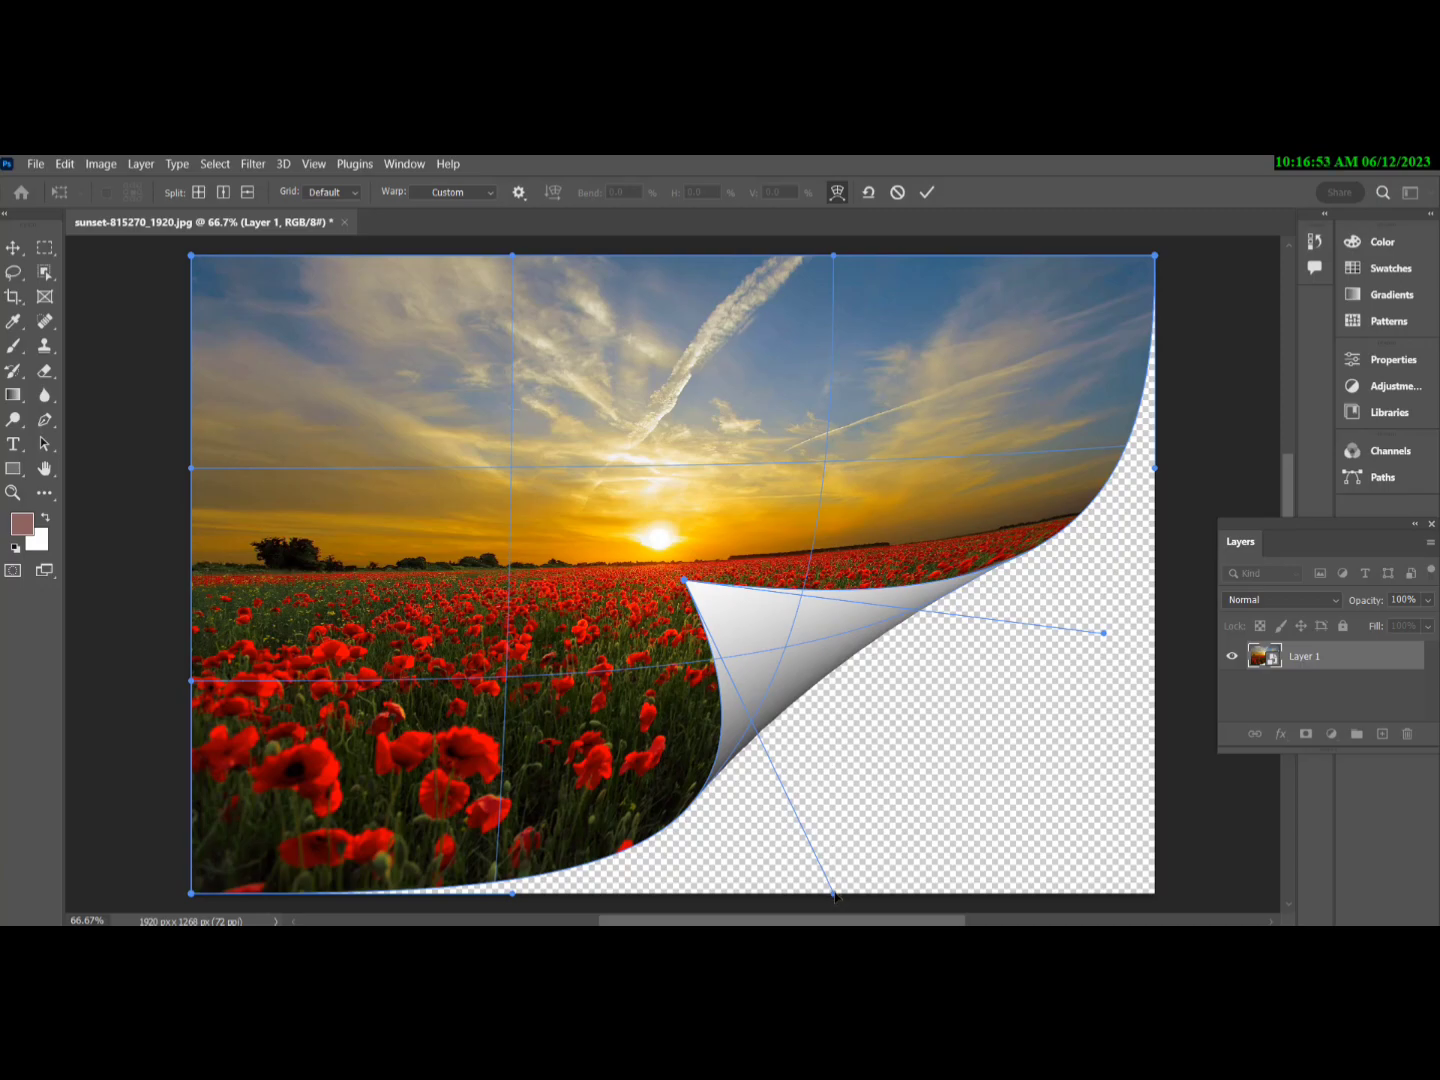
{"action": "left_click_drag", "start_coordinate": [835, 895], "coordinate": [890, 880]}
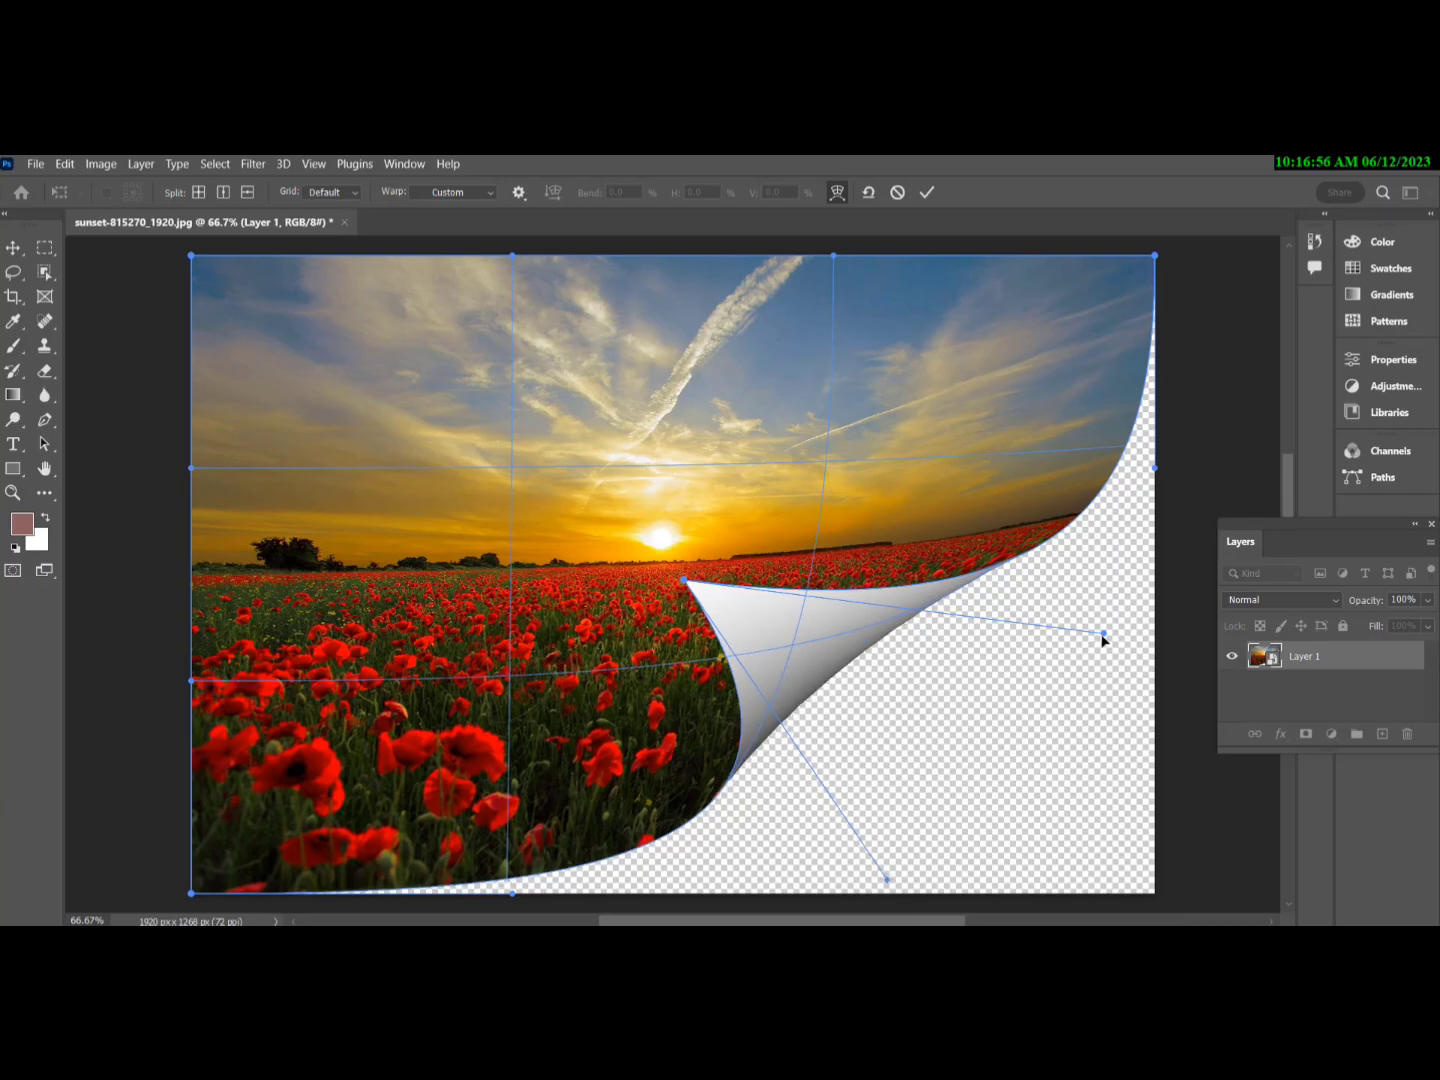
{"action": "left_click_drag", "start_coordinate": [1104, 633], "coordinate": [1085, 607]}
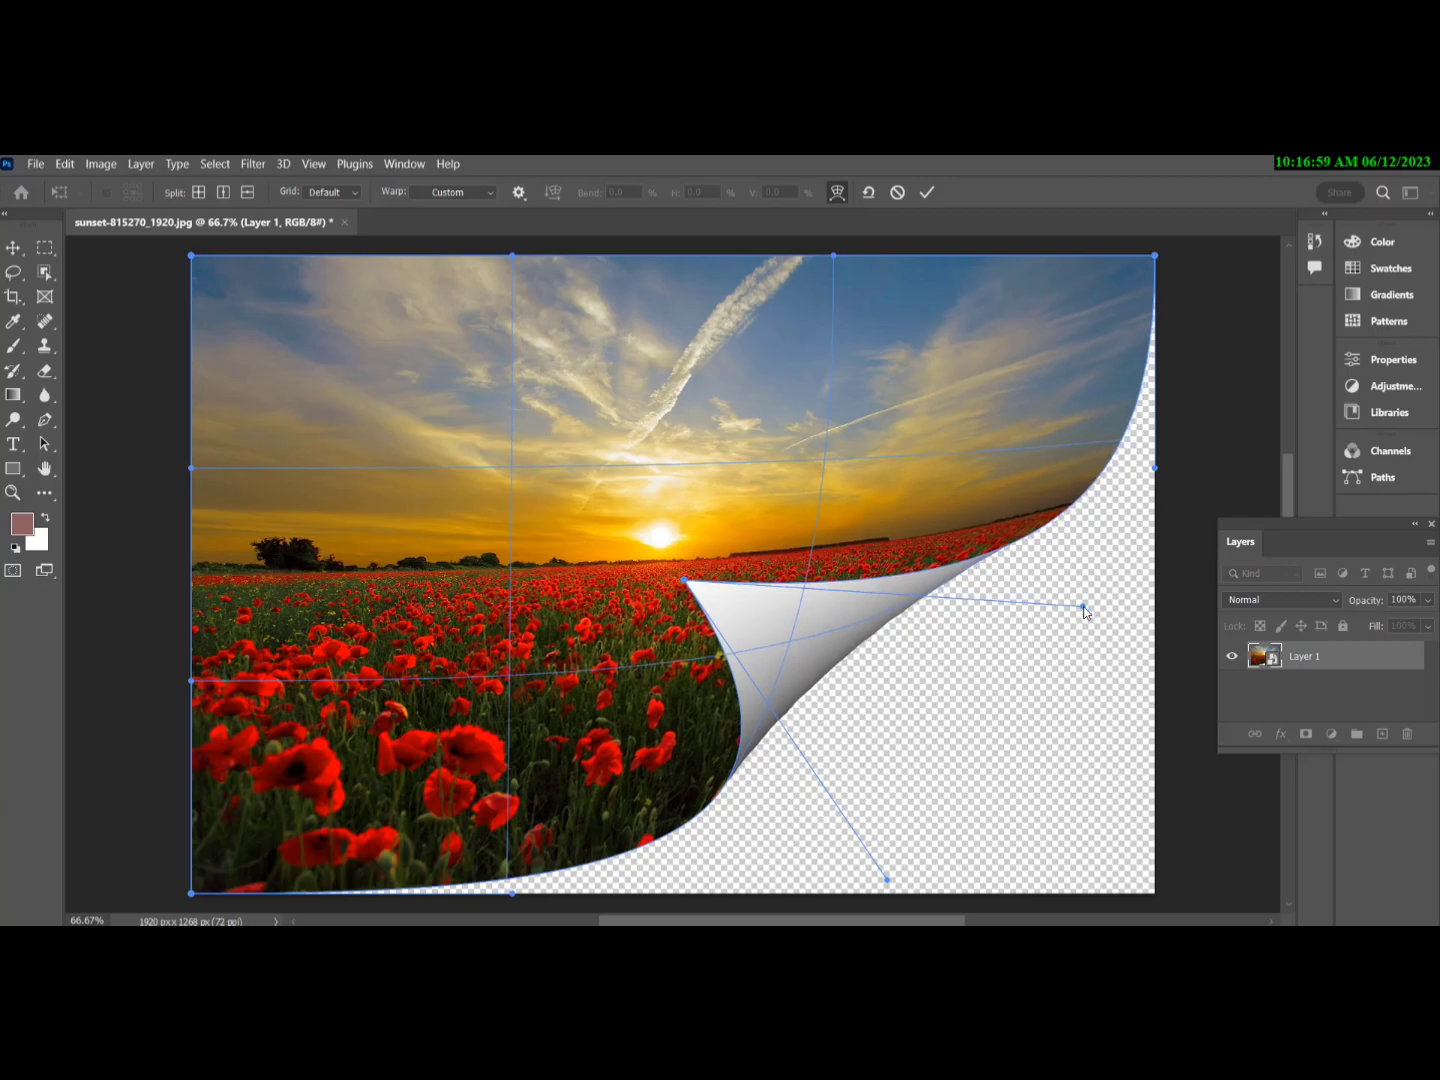
{"action": "key", "text": "Return"}
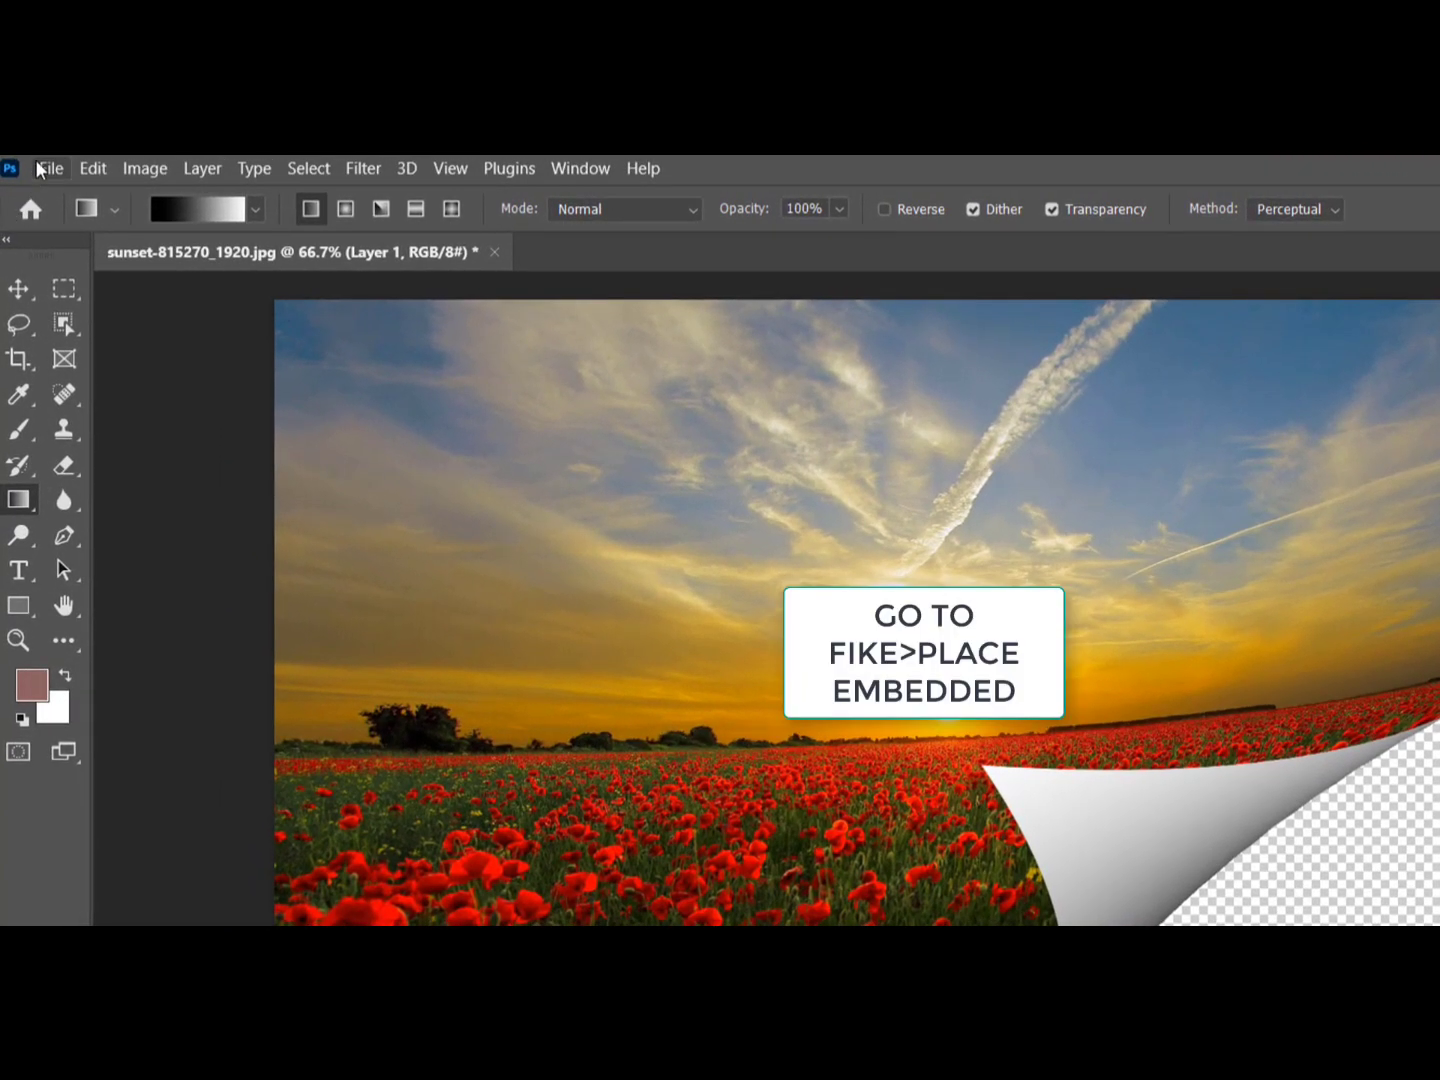
Place the image alberta-2297204_1920 (1) from the Downloads folder as an embedded object.
{"action": "left_click", "coordinate": [41, 167]}
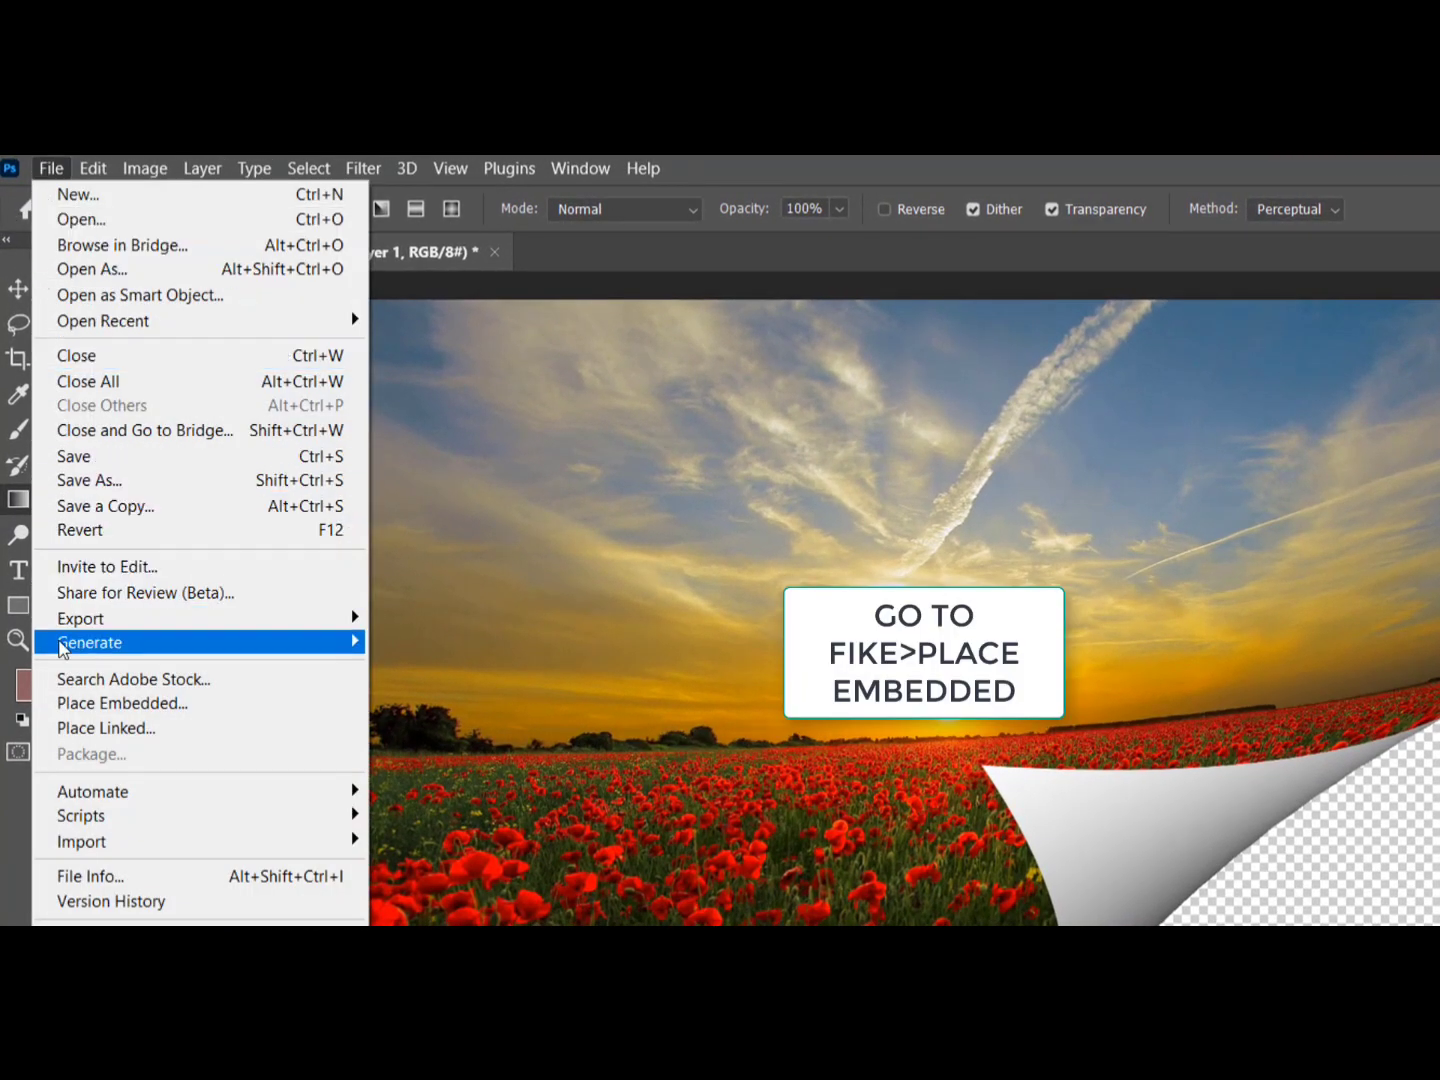
{"action": "left_click", "coordinate": [64, 707]}
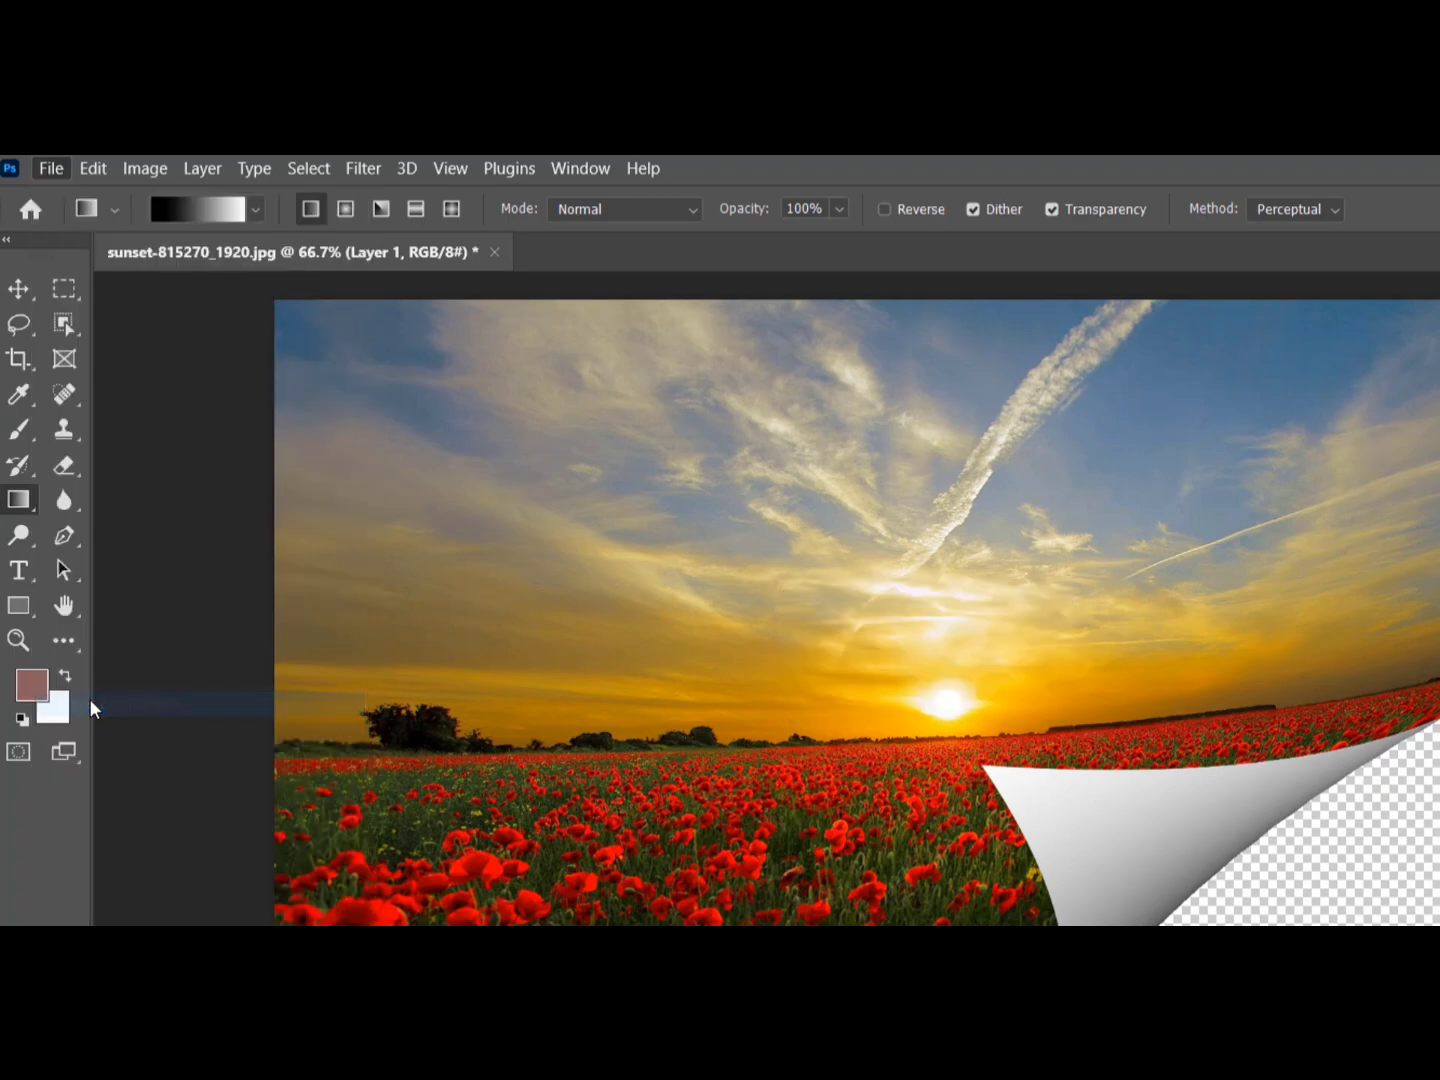
{"action": "scroll", "coordinate": [780, 733], "scroll_direction": "down", "scroll_amount": 3}
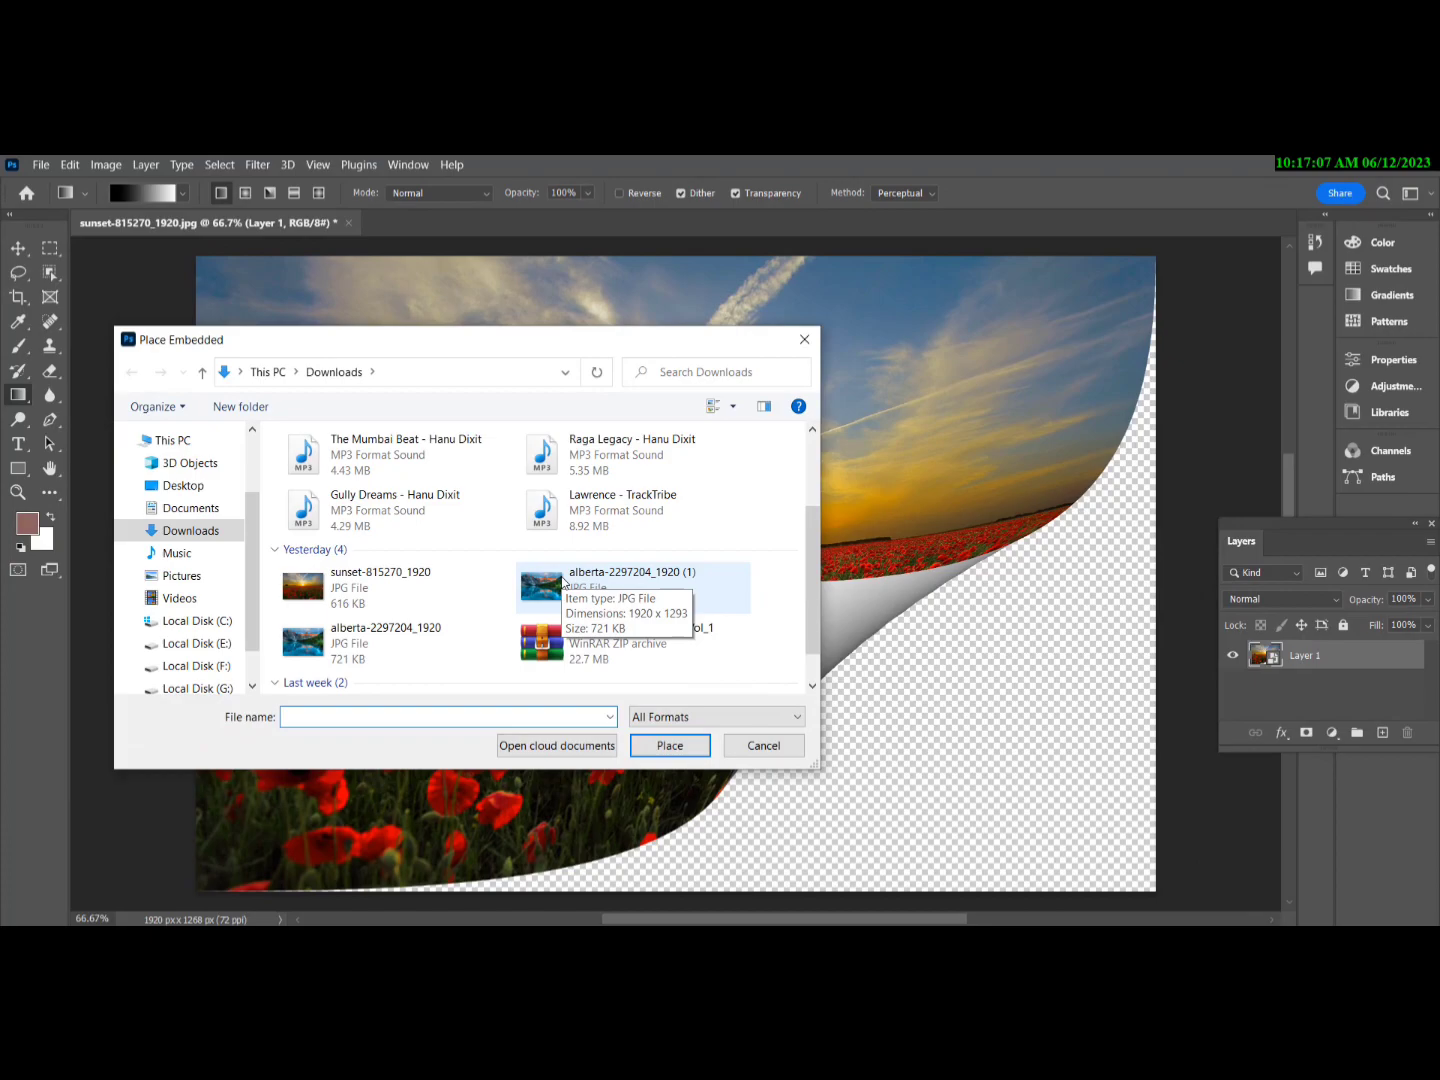
{"action": "left_click", "coordinate": [563, 582]}
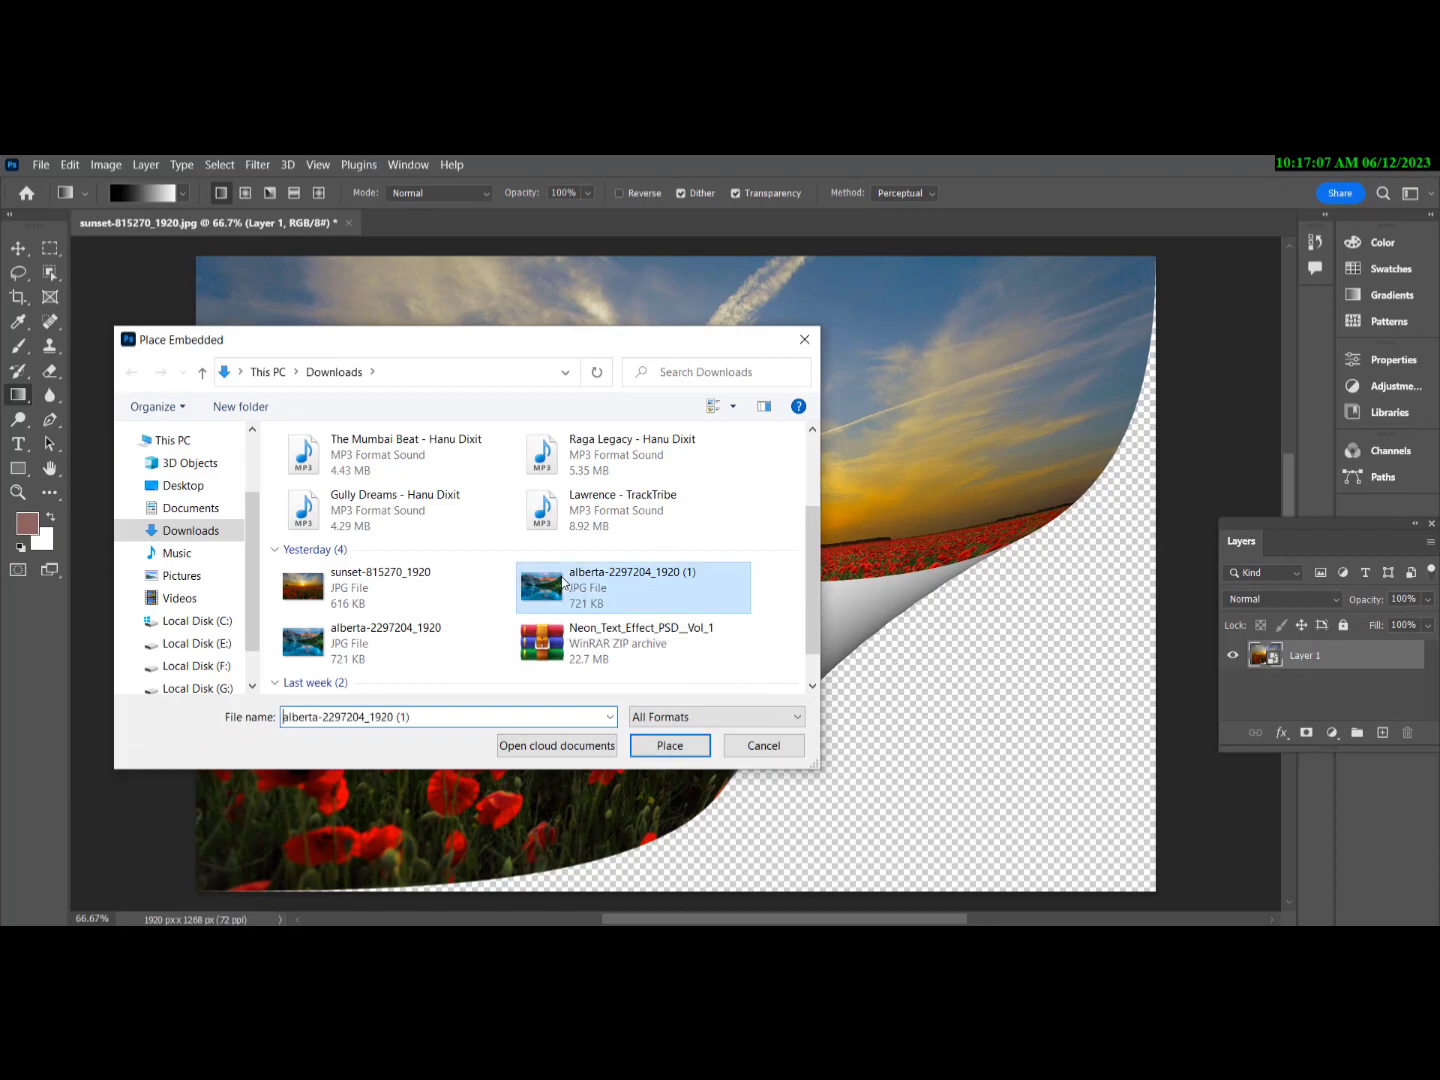
{"action": "left_click", "coordinate": [670, 745]}
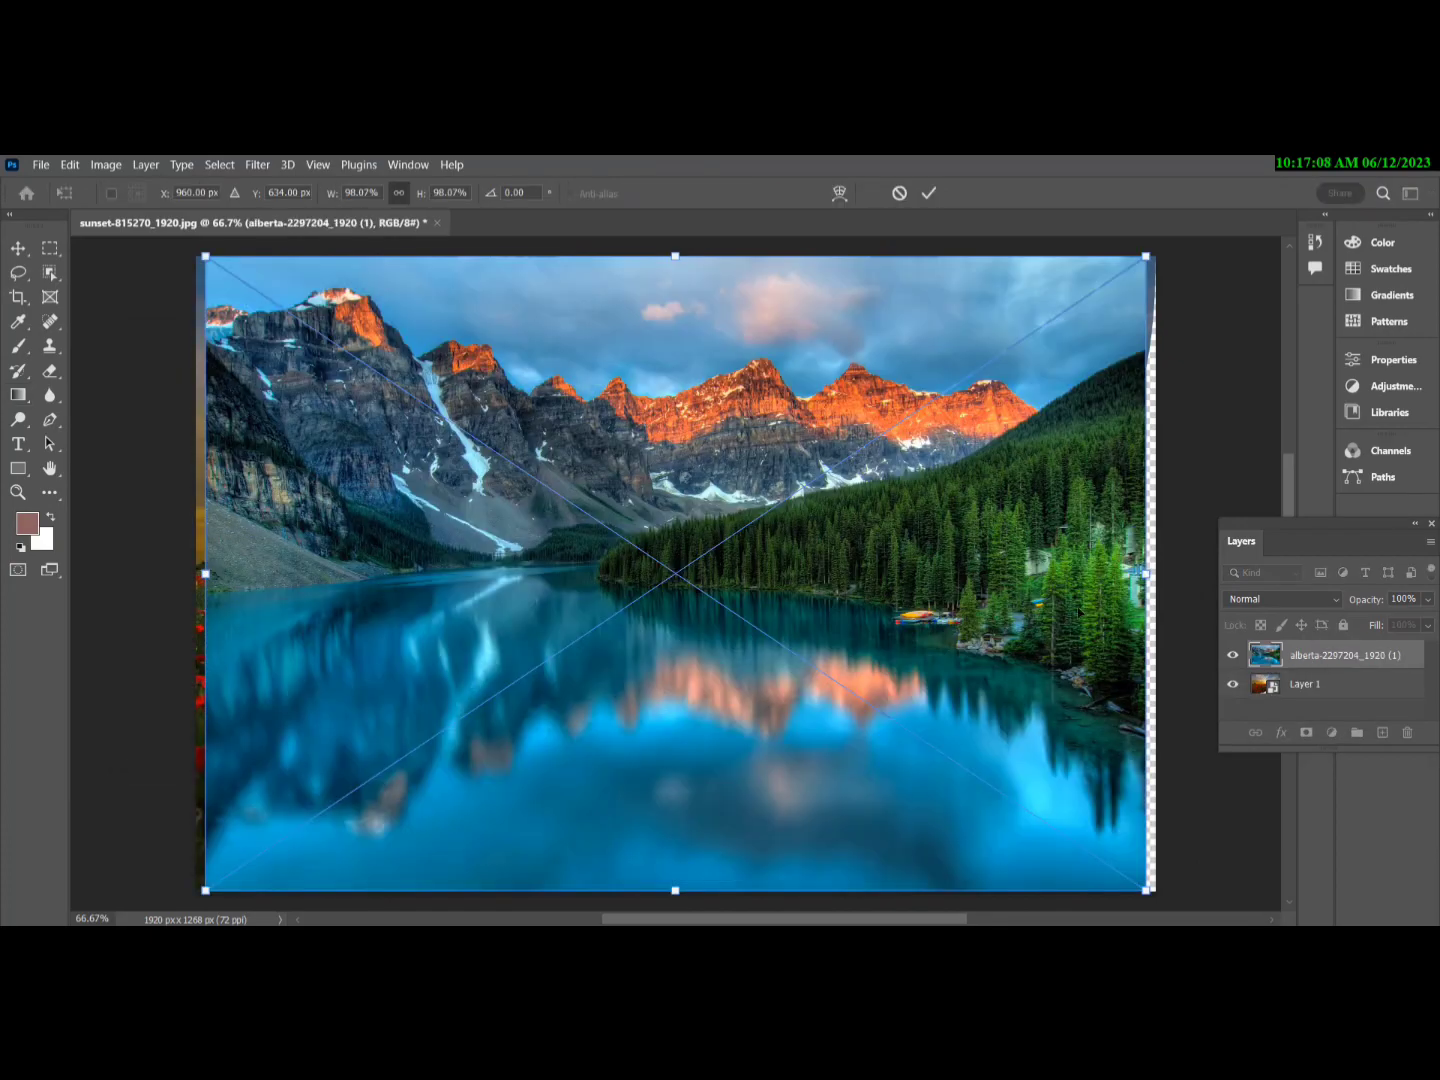
Scale the placed lake image to 100% so it spans the canvas width, and move its layer below Layer 1.
{"action": "left_click_drag", "start_coordinate": [1150, 576], "coordinate": [1159, 574]}
{"action": "left_click_drag", "start_coordinate": [204, 573], "coordinate": [197, 574]}
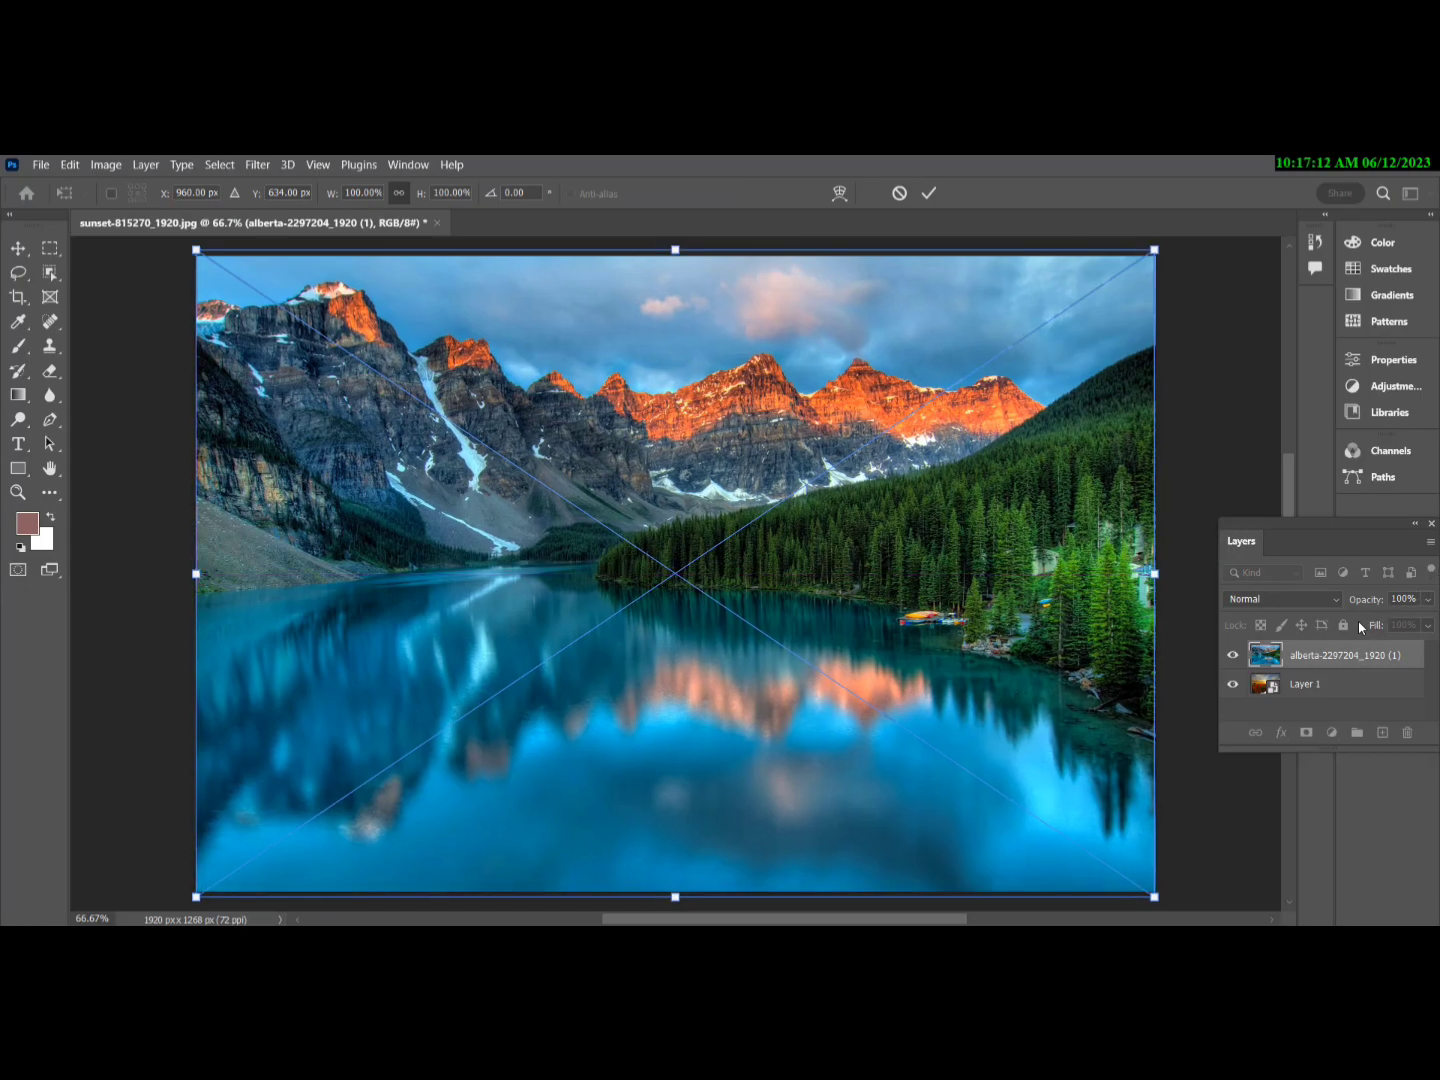
{"action": "scroll", "coordinate": [932, 687], "scroll_direction": "up", "scroll_amount": 2}
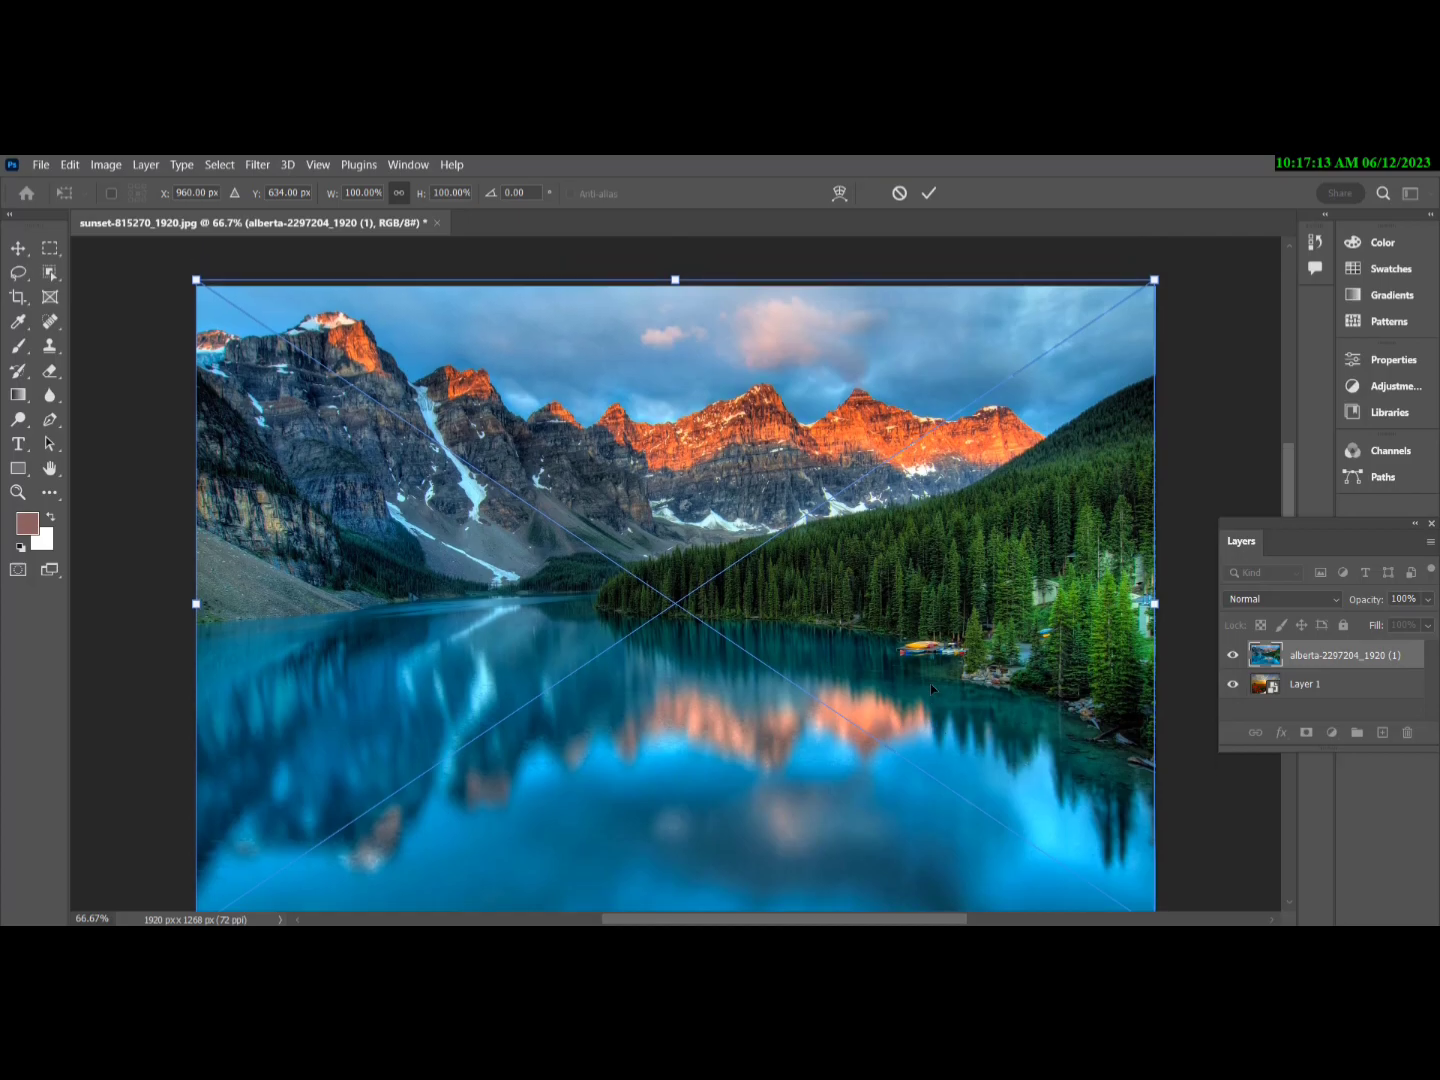
{"action": "scroll", "coordinate": [931, 687], "scroll_direction": "down", "scroll_amount": 1}
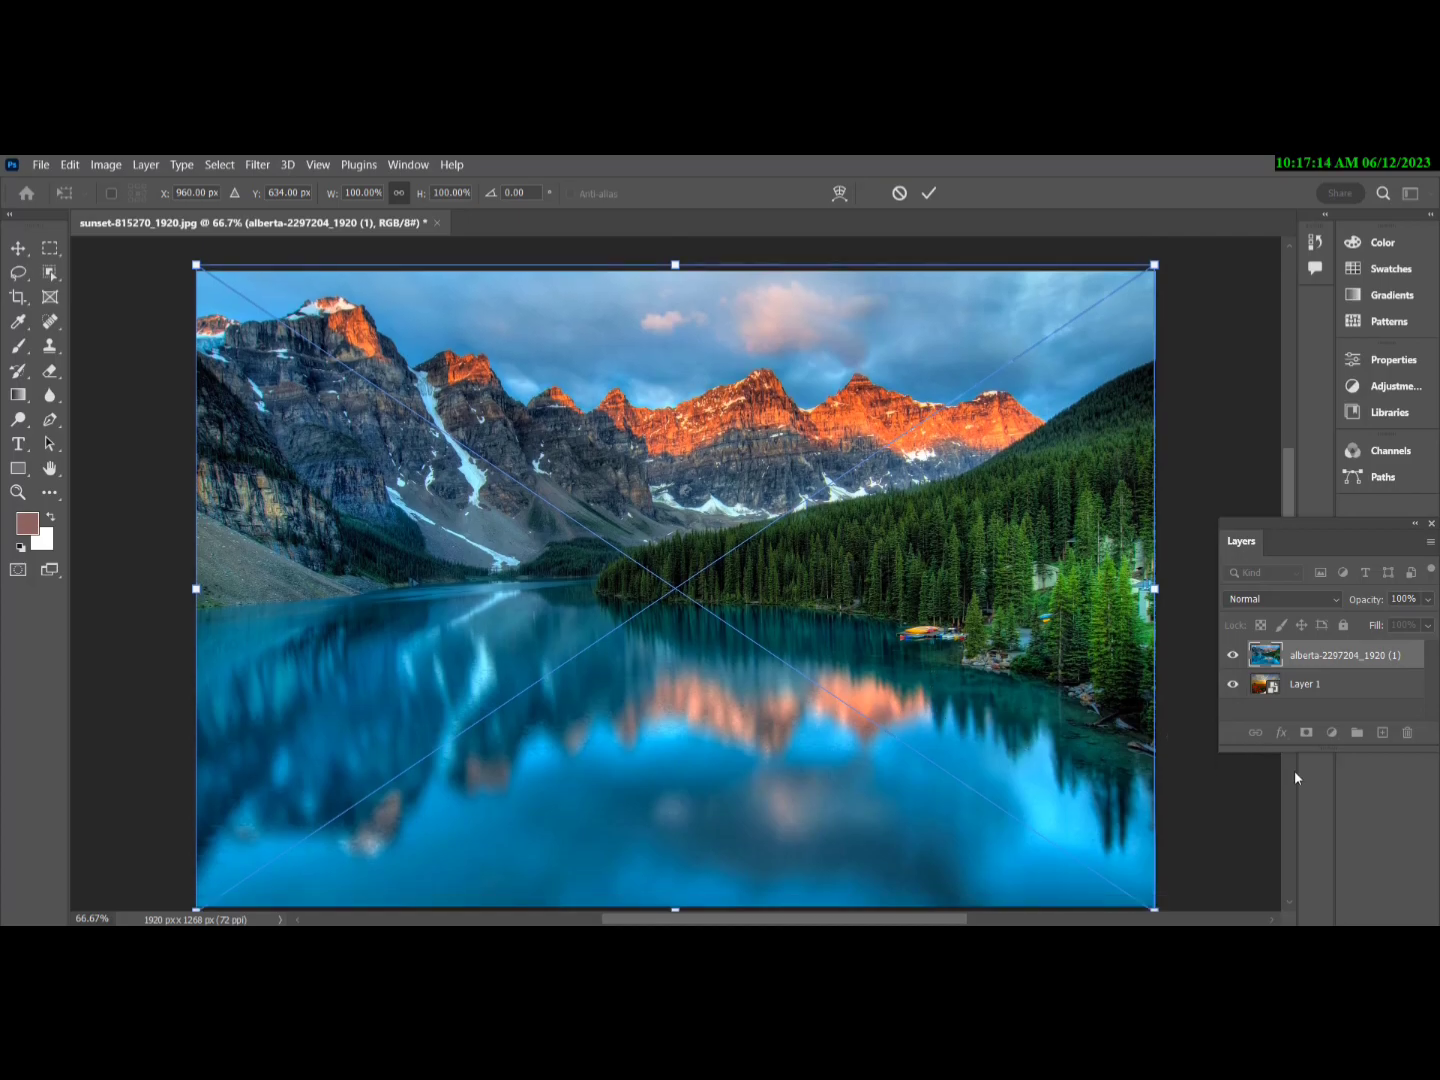
{"action": "key", "text": "Return"}
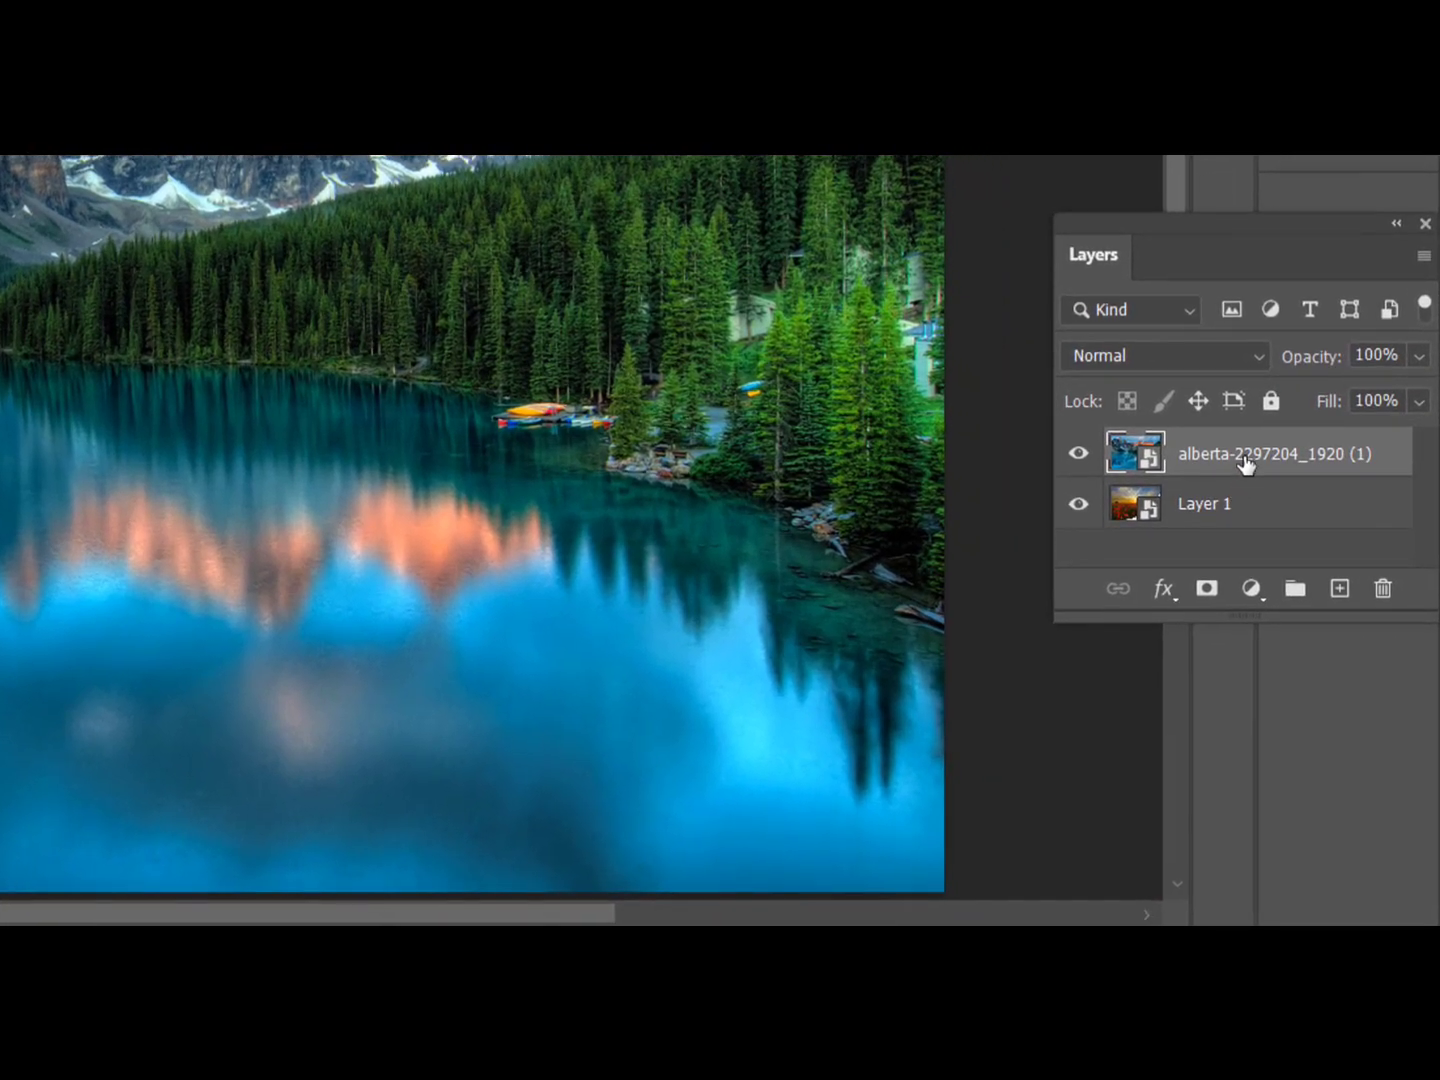
{"action": "left_click_drag", "start_coordinate": [1245, 458], "coordinate": [1246, 535]}
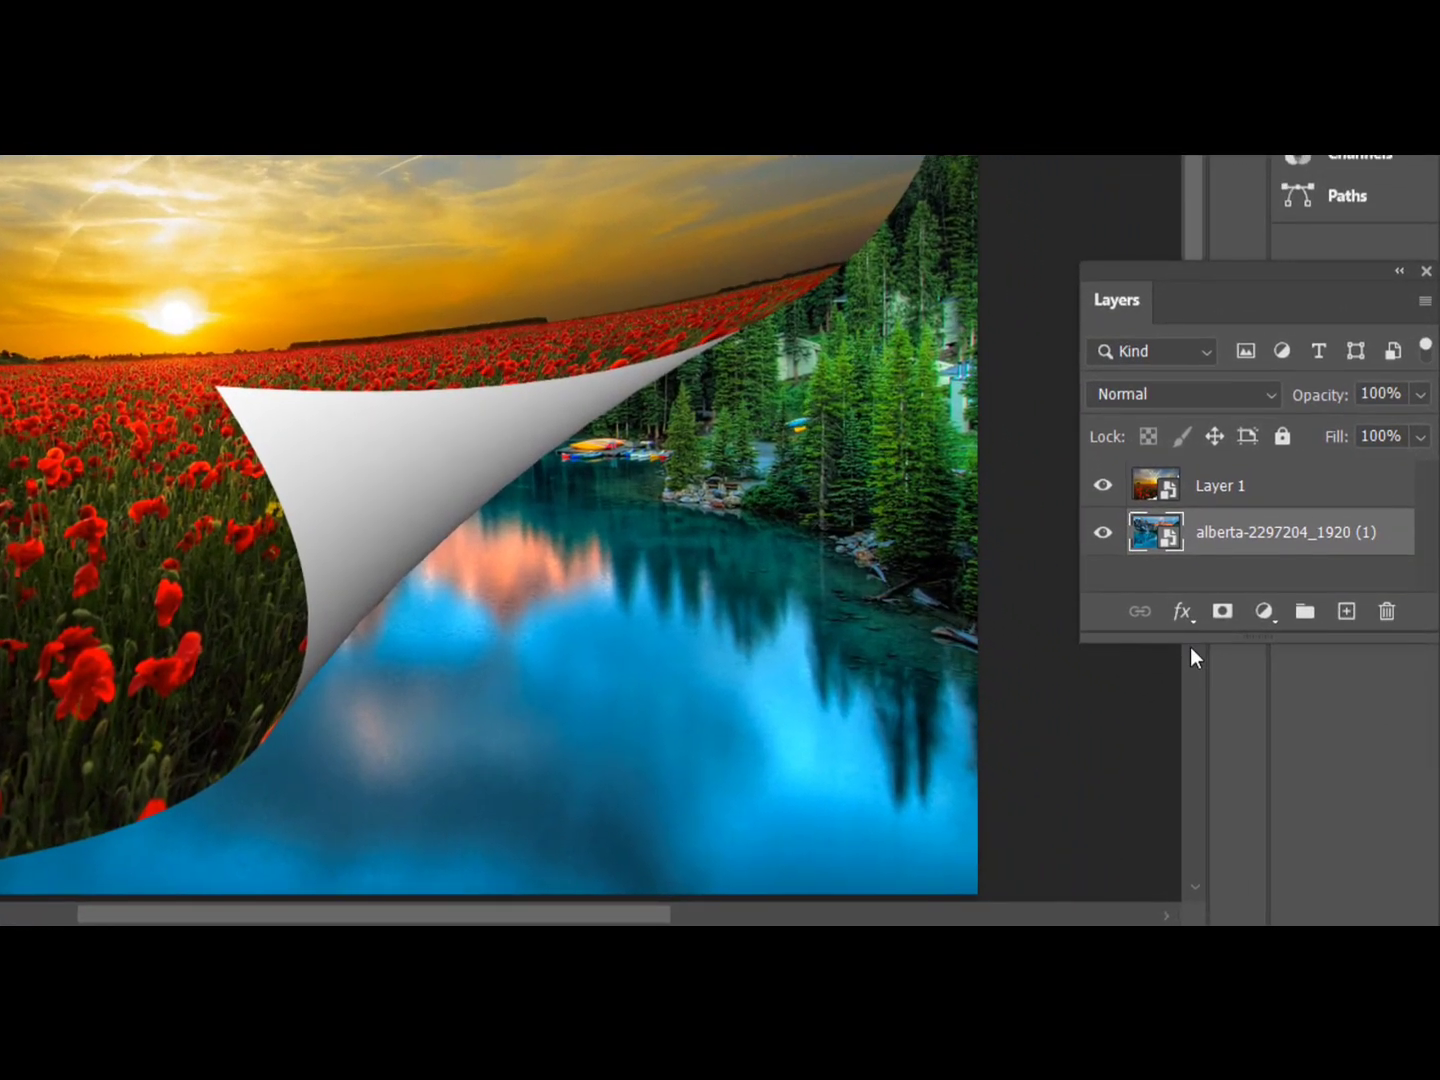
Add a drop shadow to the lake image layer and set its angle to 120°.
{"action": "left_click", "coordinate": [1180, 612]}
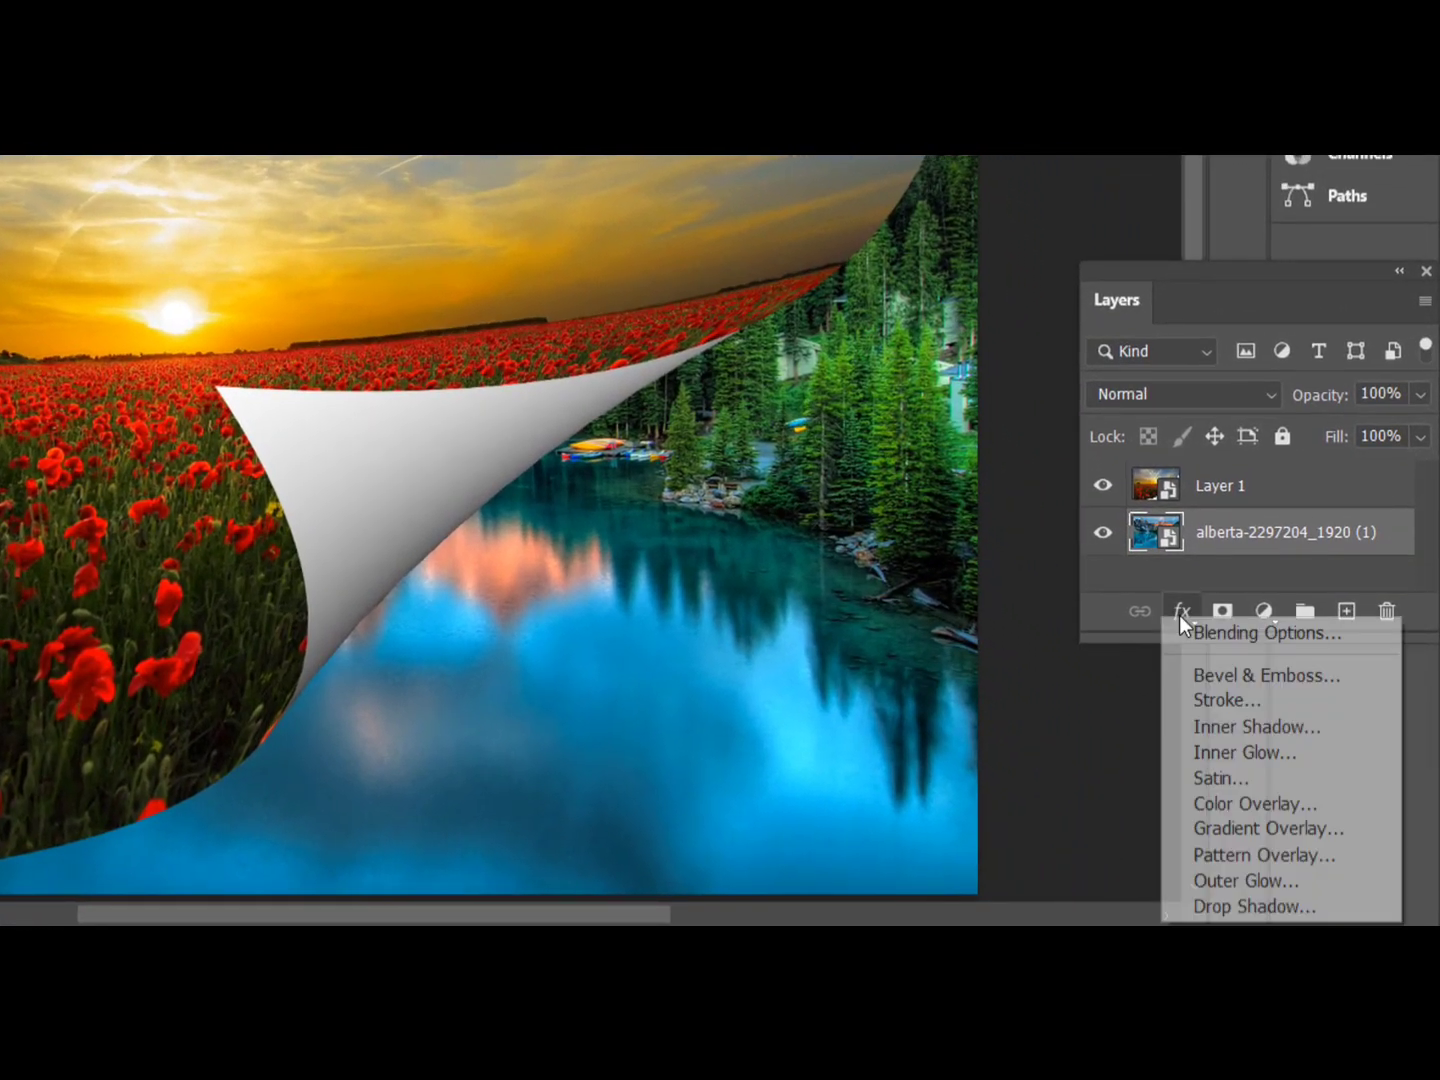
{"action": "left_click", "coordinate": [1229, 632]}
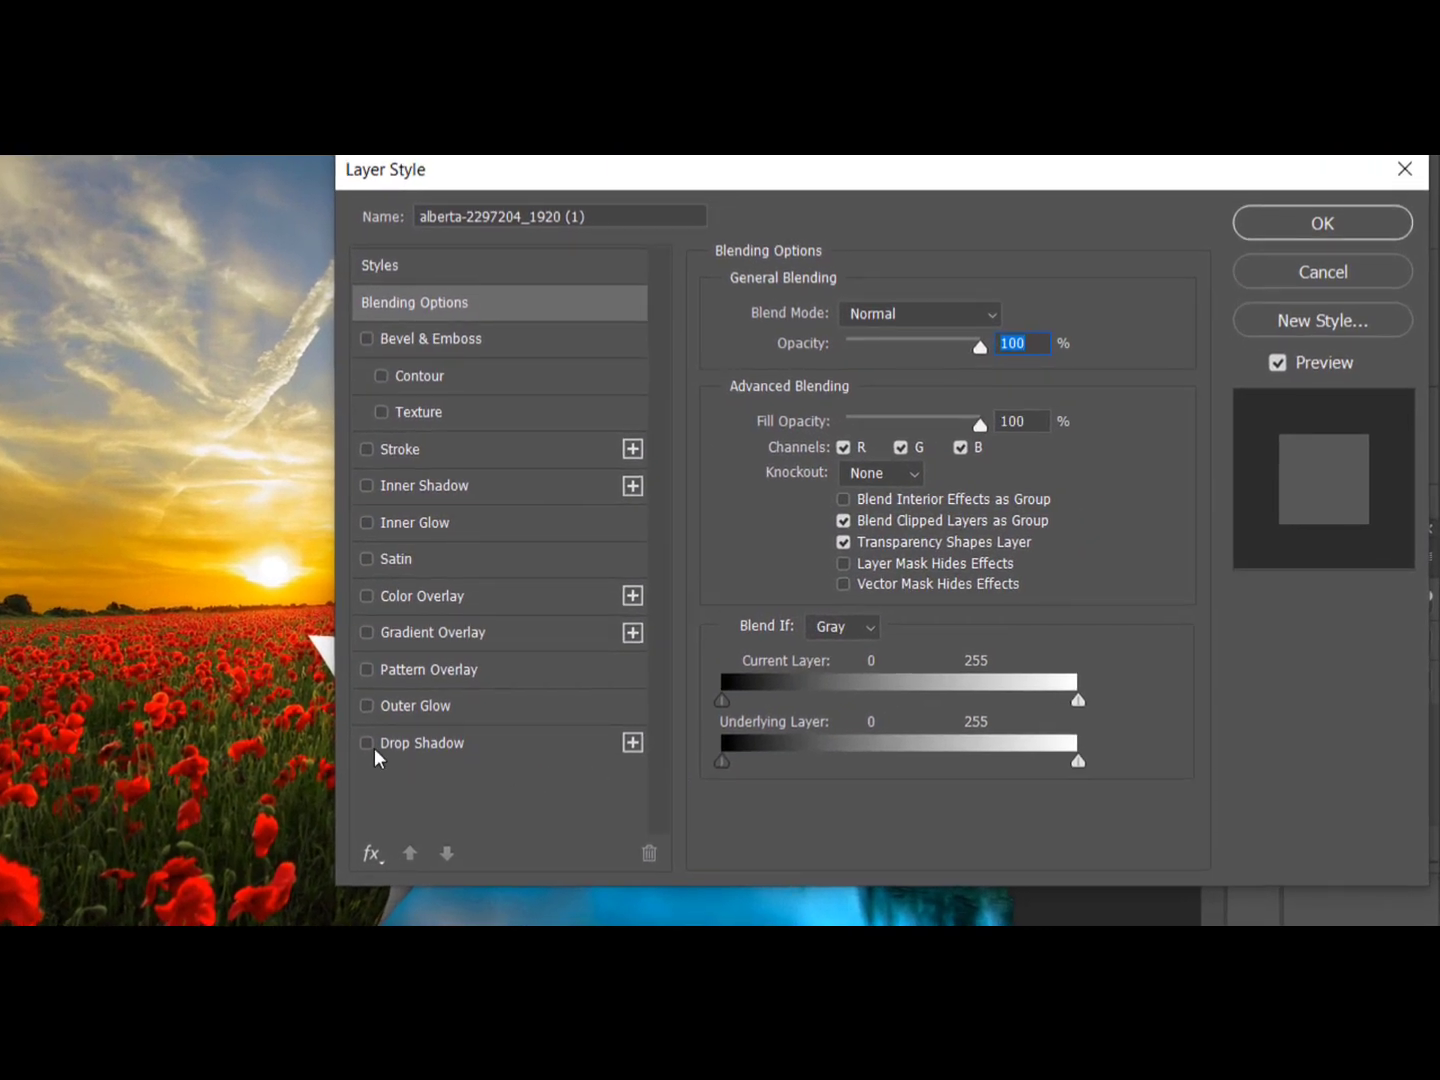
{"action": "left_click", "coordinate": [367, 742]}
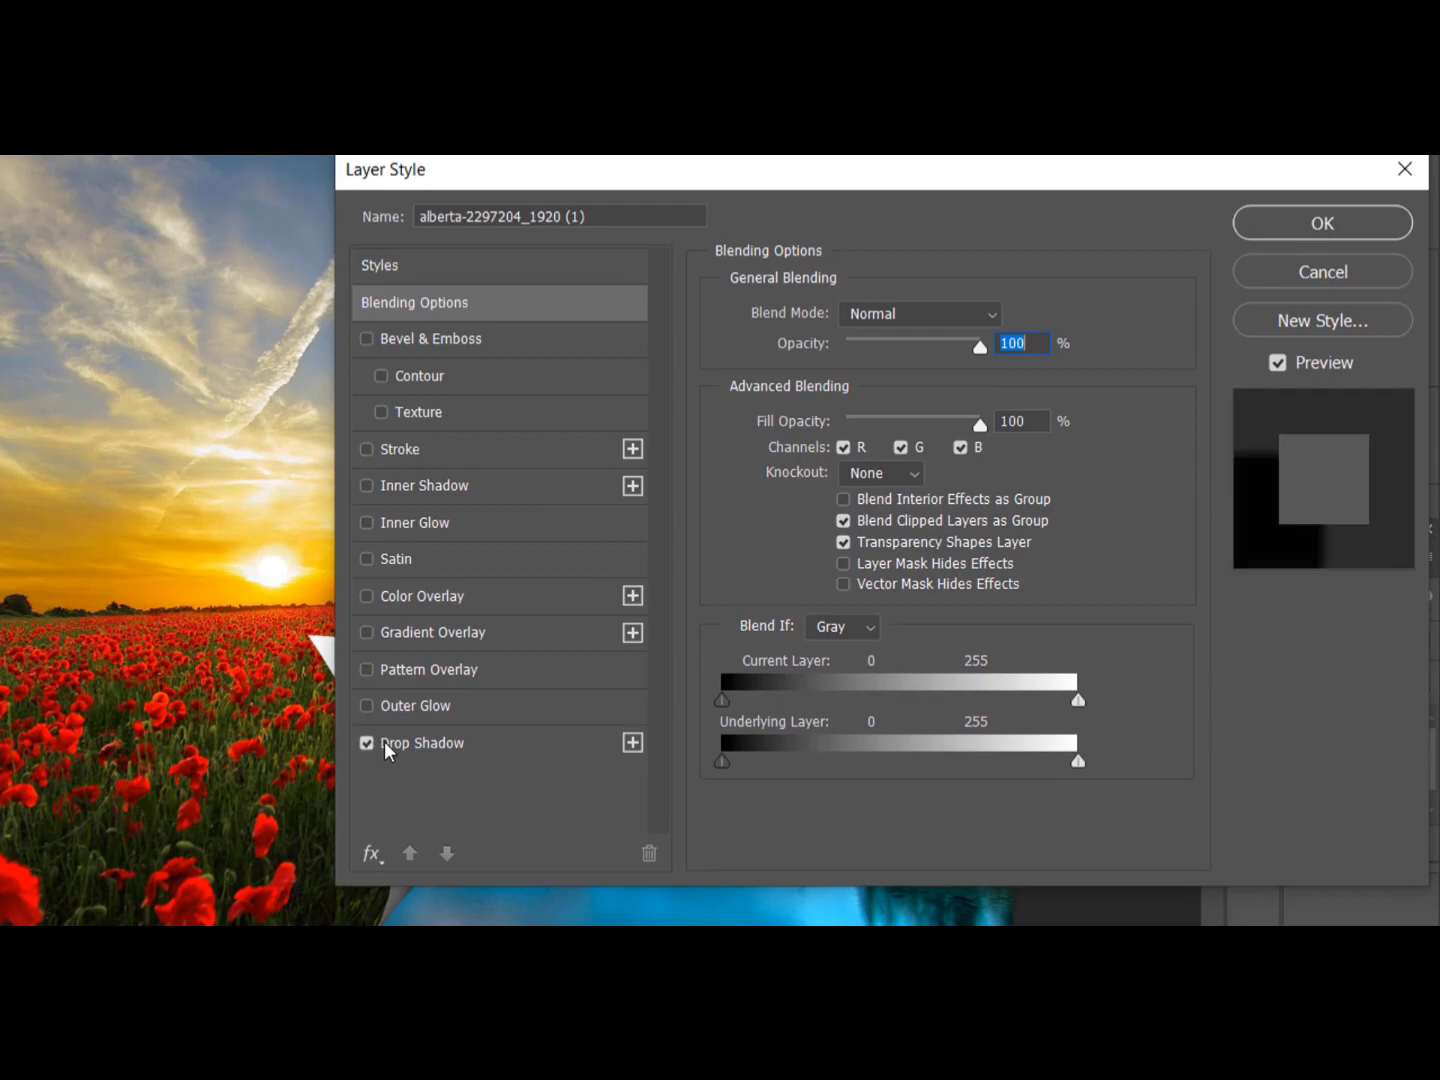
{"action": "left_click", "coordinate": [384, 741]}
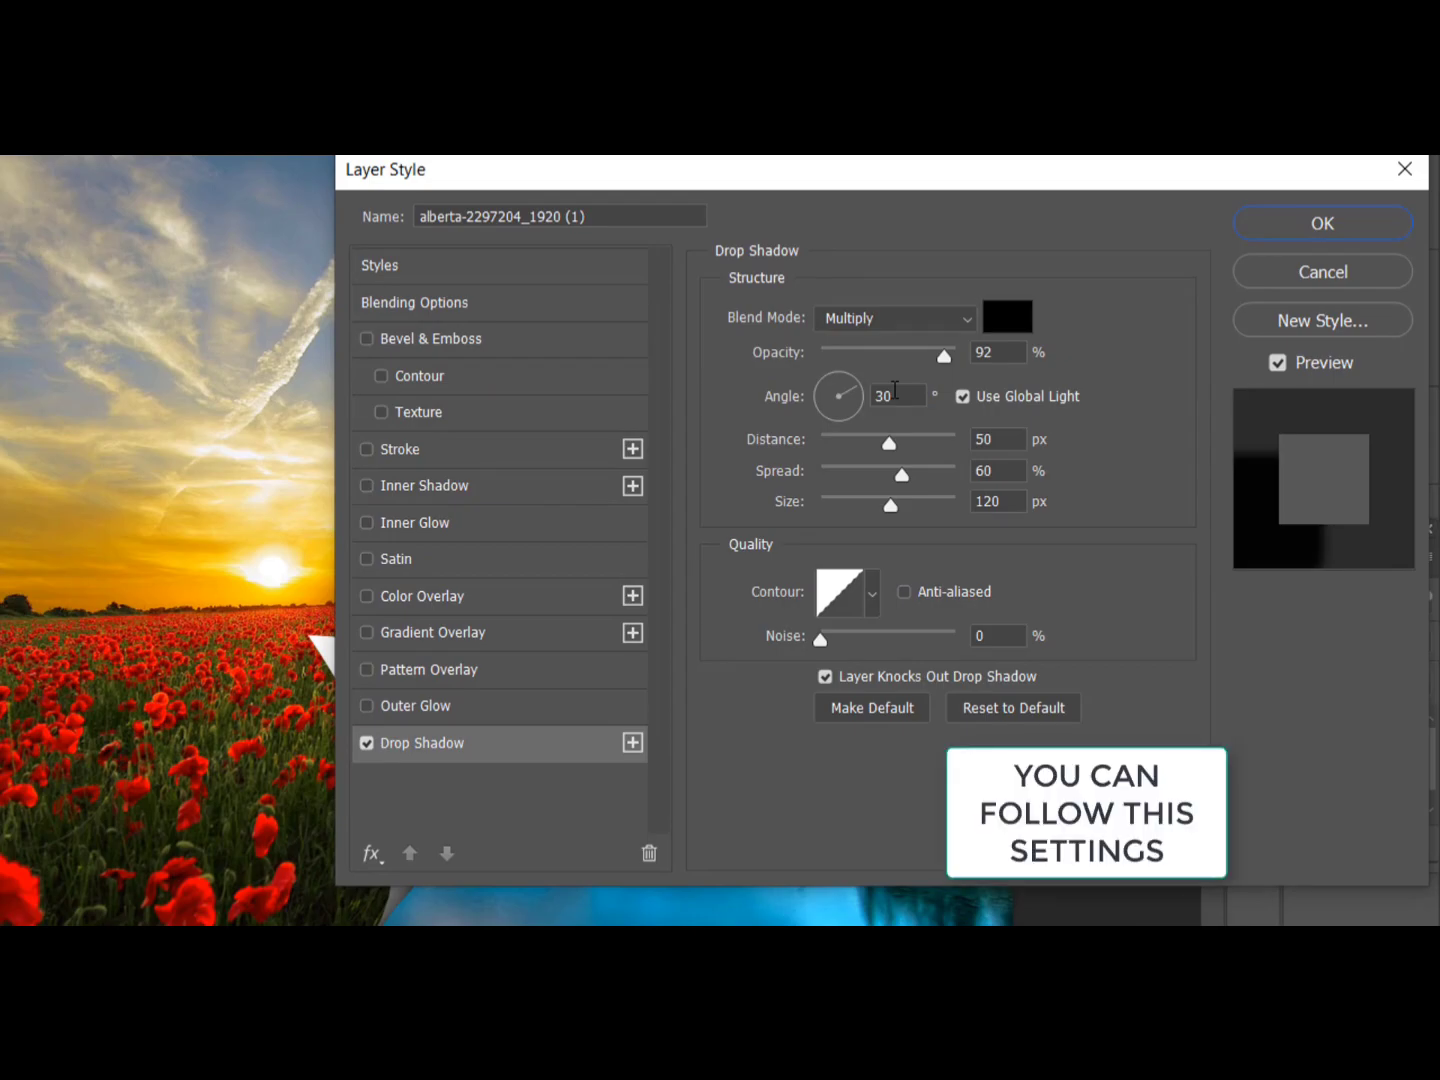
{"action": "left_click_drag", "start_coordinate": [896, 392], "coordinate": [874, 401]}
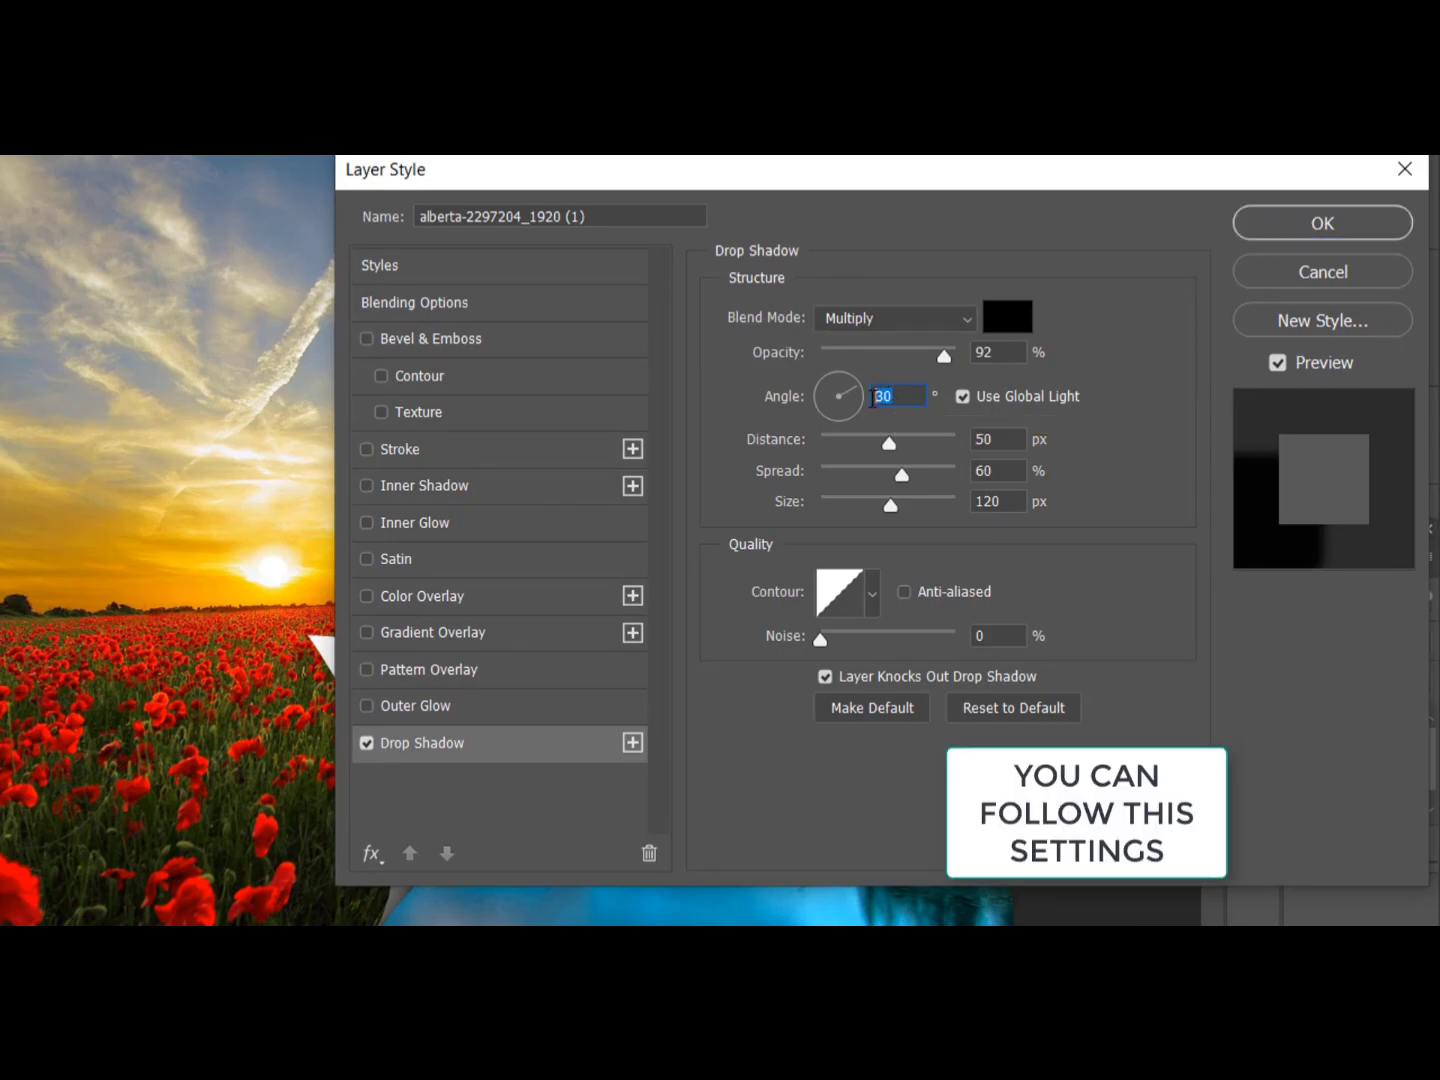
{"action": "type", "text": "120"}
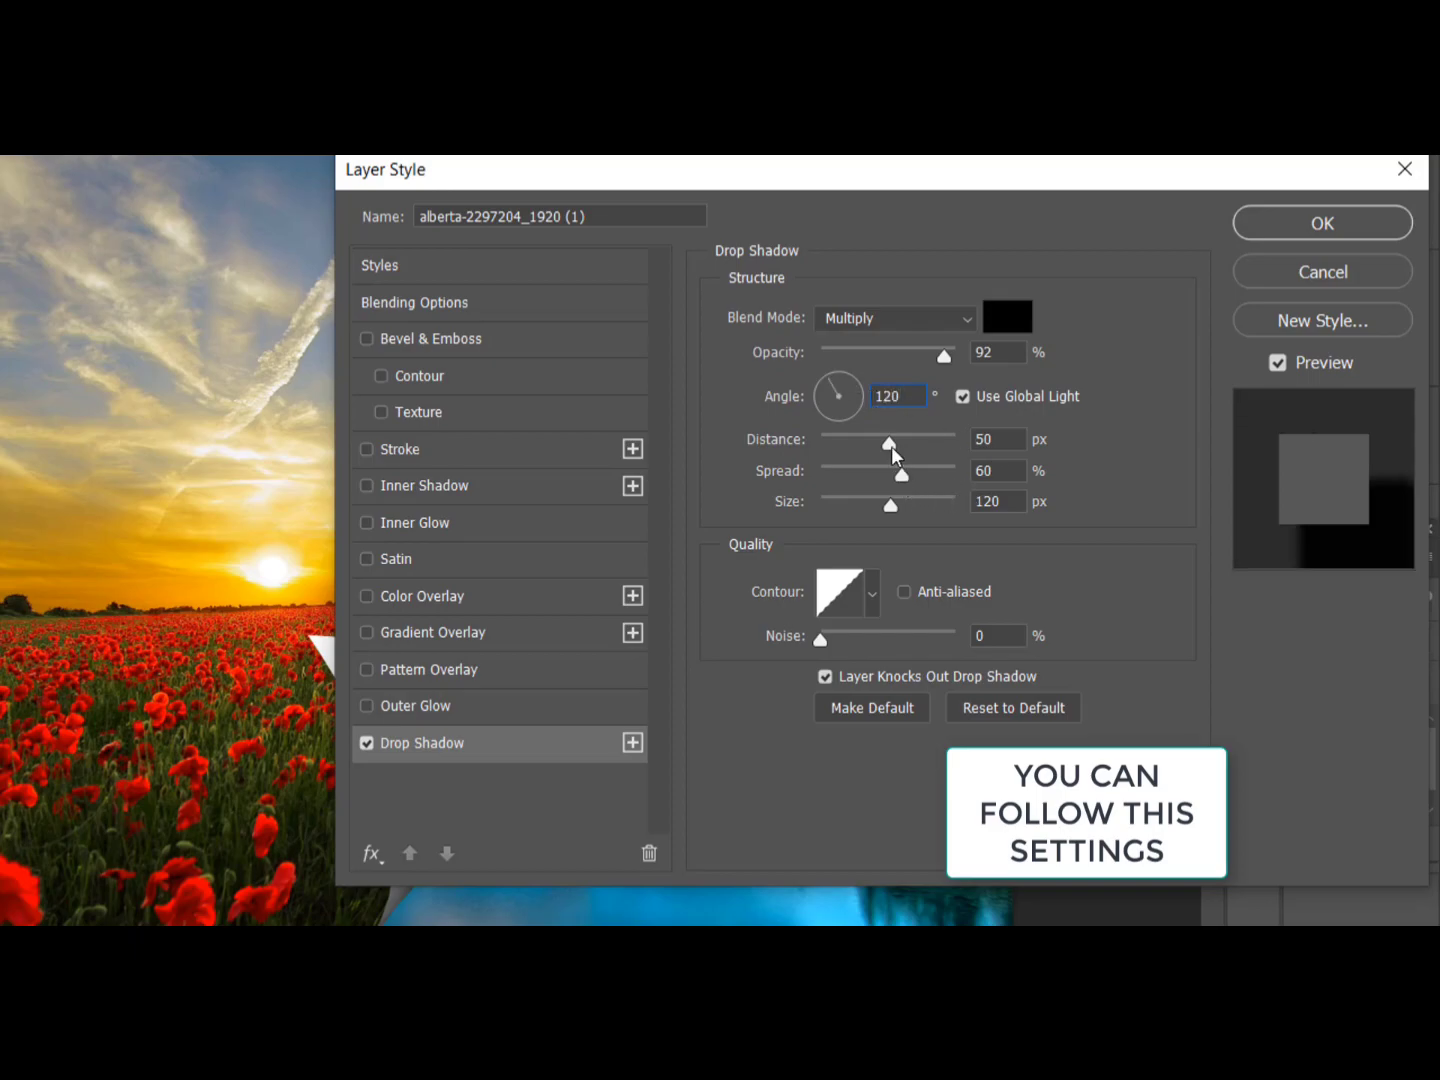
Set the drop shadow's distance to 69 px and size to 101 px, keep its colour black, and apply the layer style.
{"action": "left_click_drag", "start_coordinate": [891, 446], "coordinate": [904, 442]}
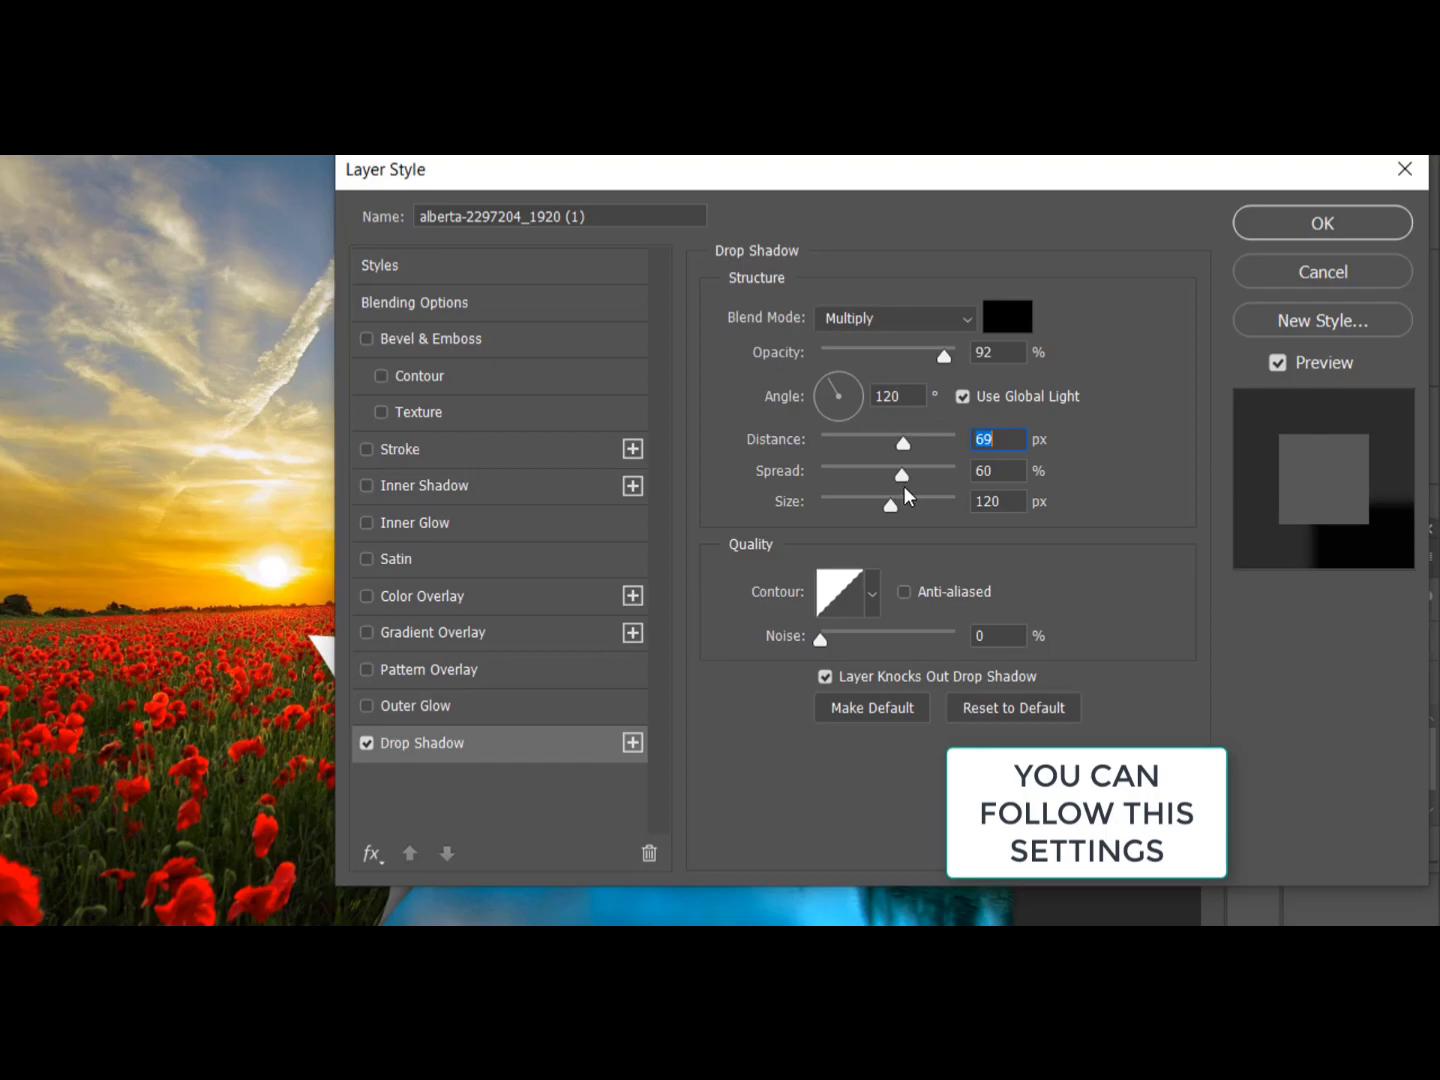
{"action": "left_click_drag", "start_coordinate": [890, 504], "coordinate": [882, 509]}
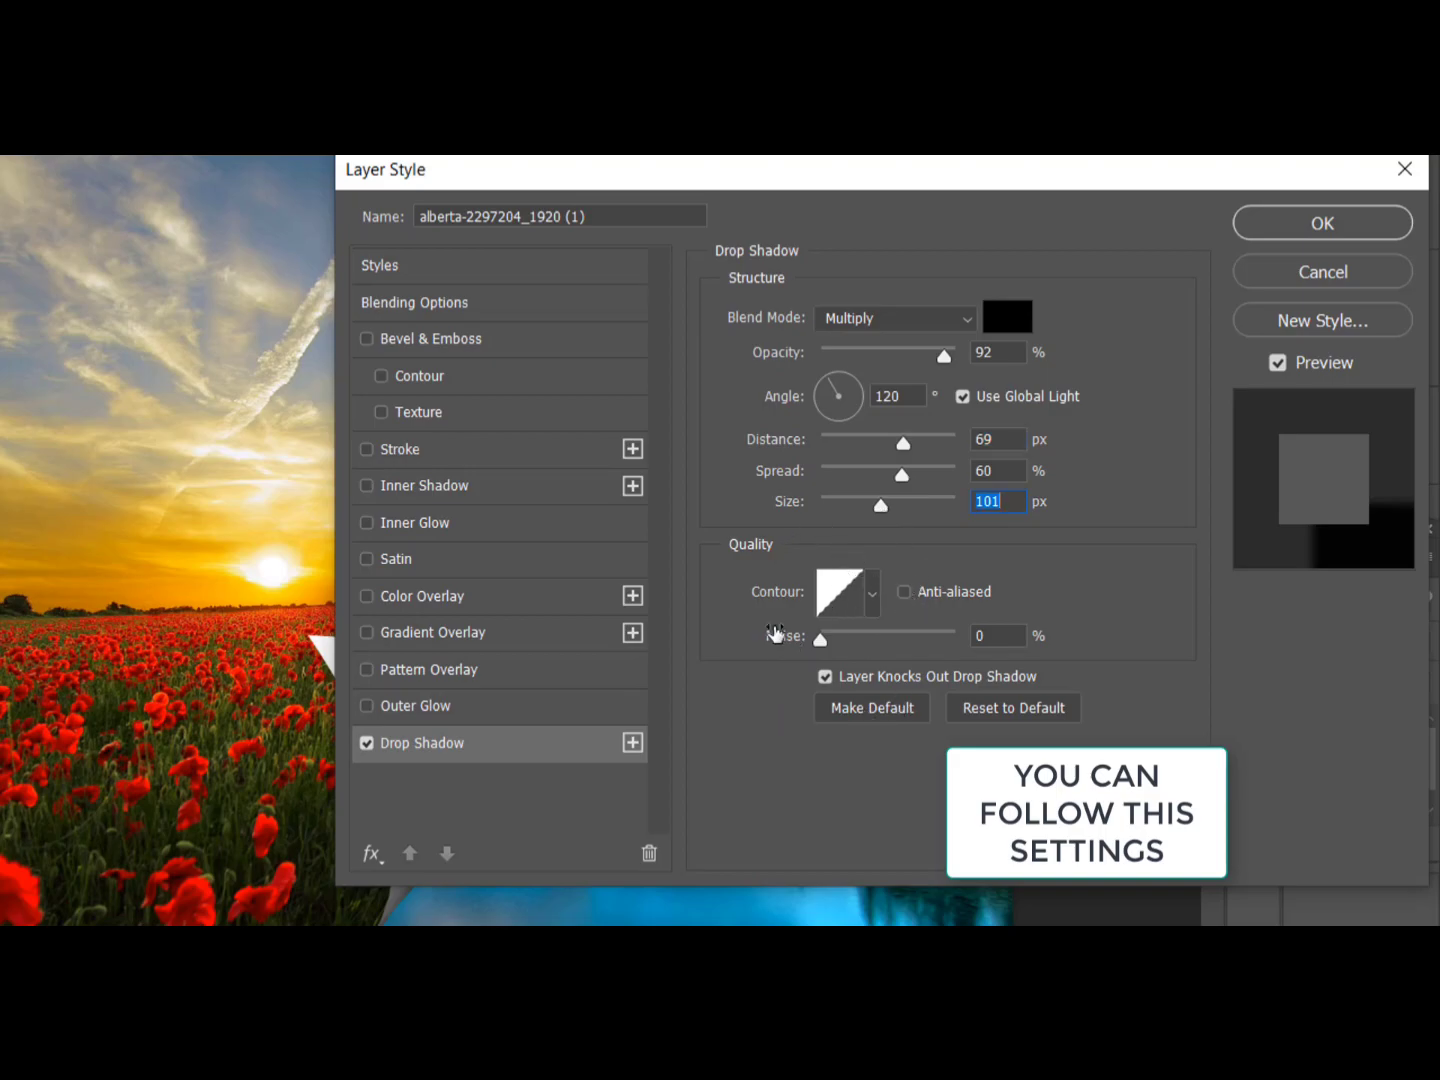
{"action": "left_click", "coordinate": [1006, 316]}
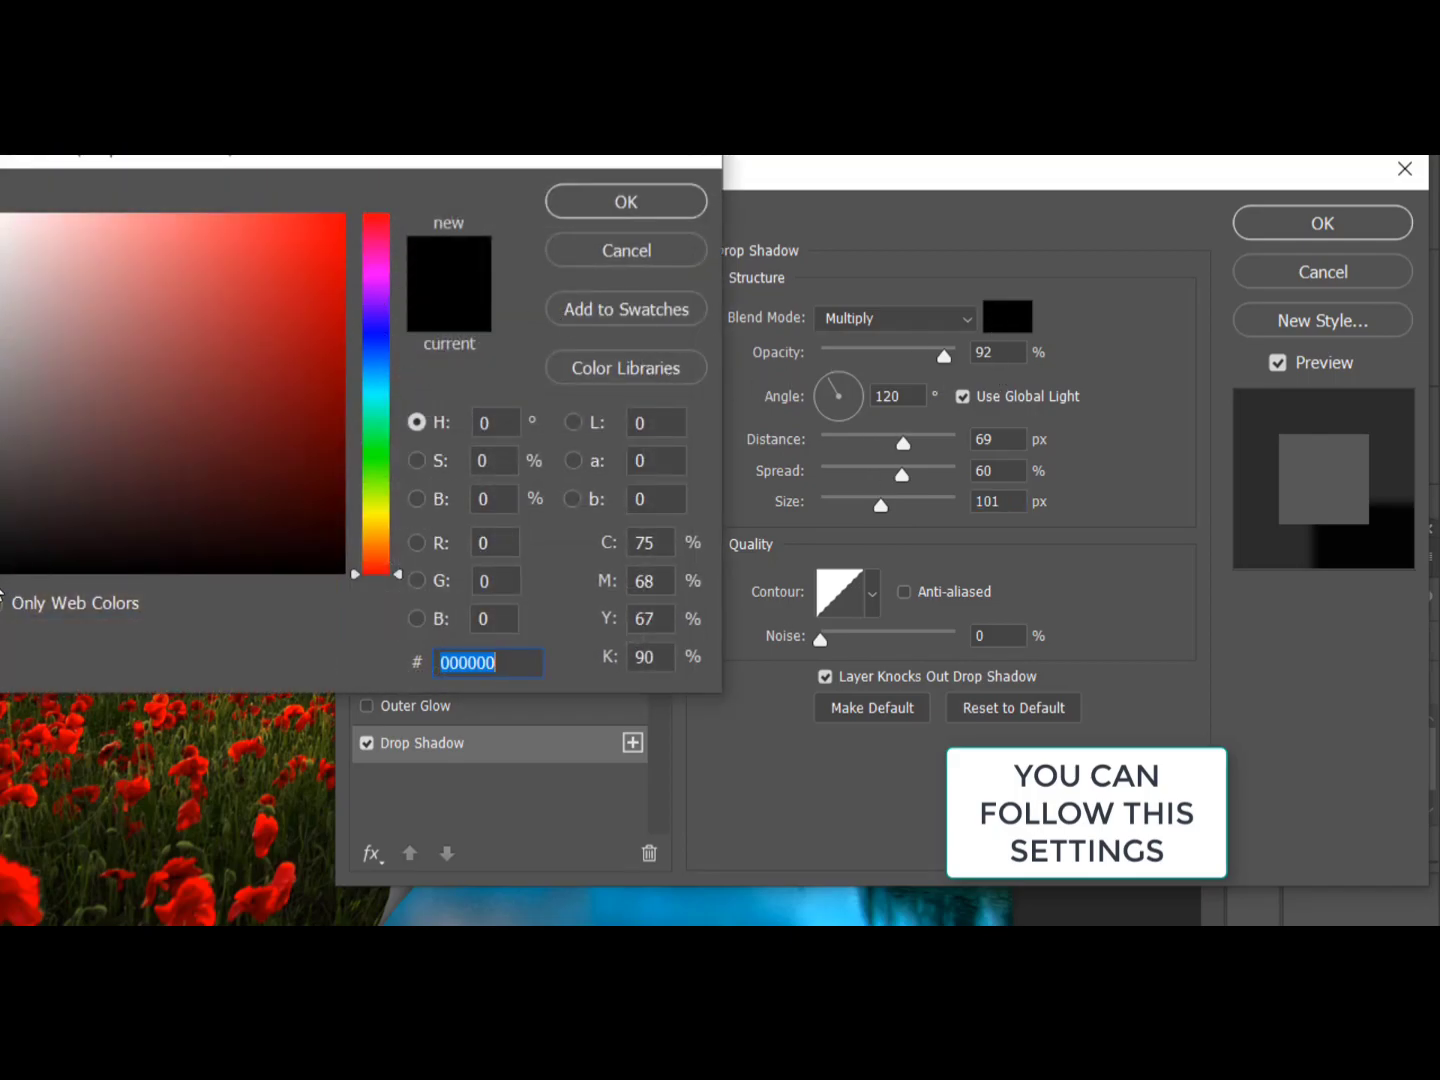
{"action": "left_click", "coordinate": [639, 189]}
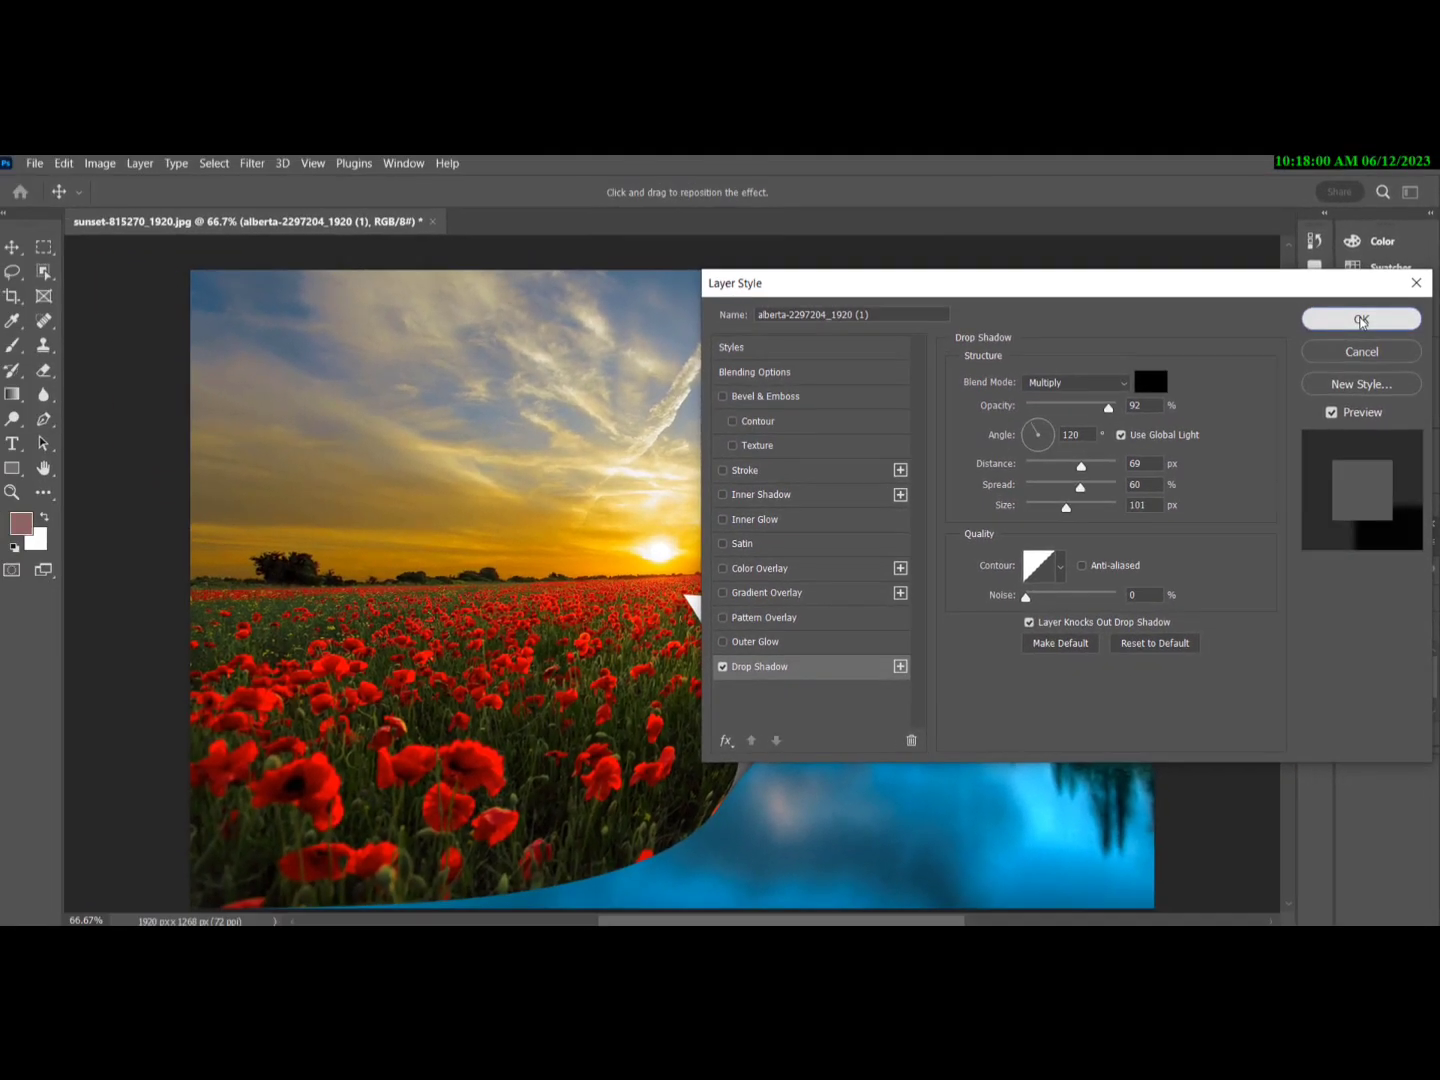
{"action": "left_click", "coordinate": [1322, 250]}
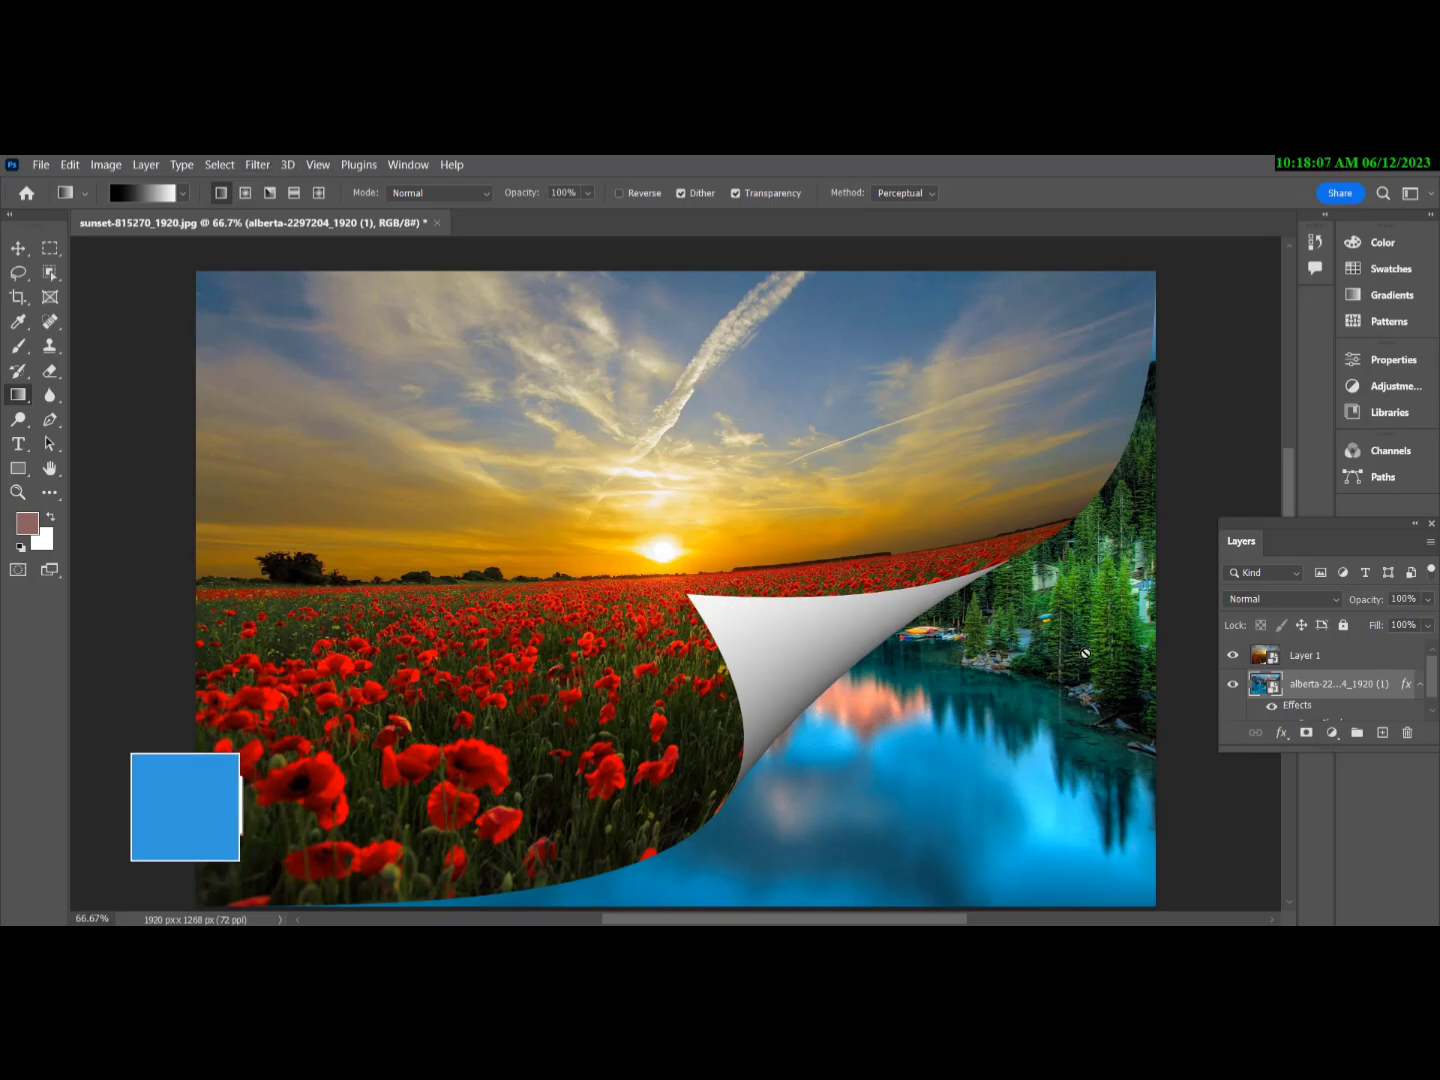
Save a JPEG copy named sunset-815270_1920 copy in the Downloads folder, with the image quality raised to the largest-file end.
{"action": "key", "text": "alt"}
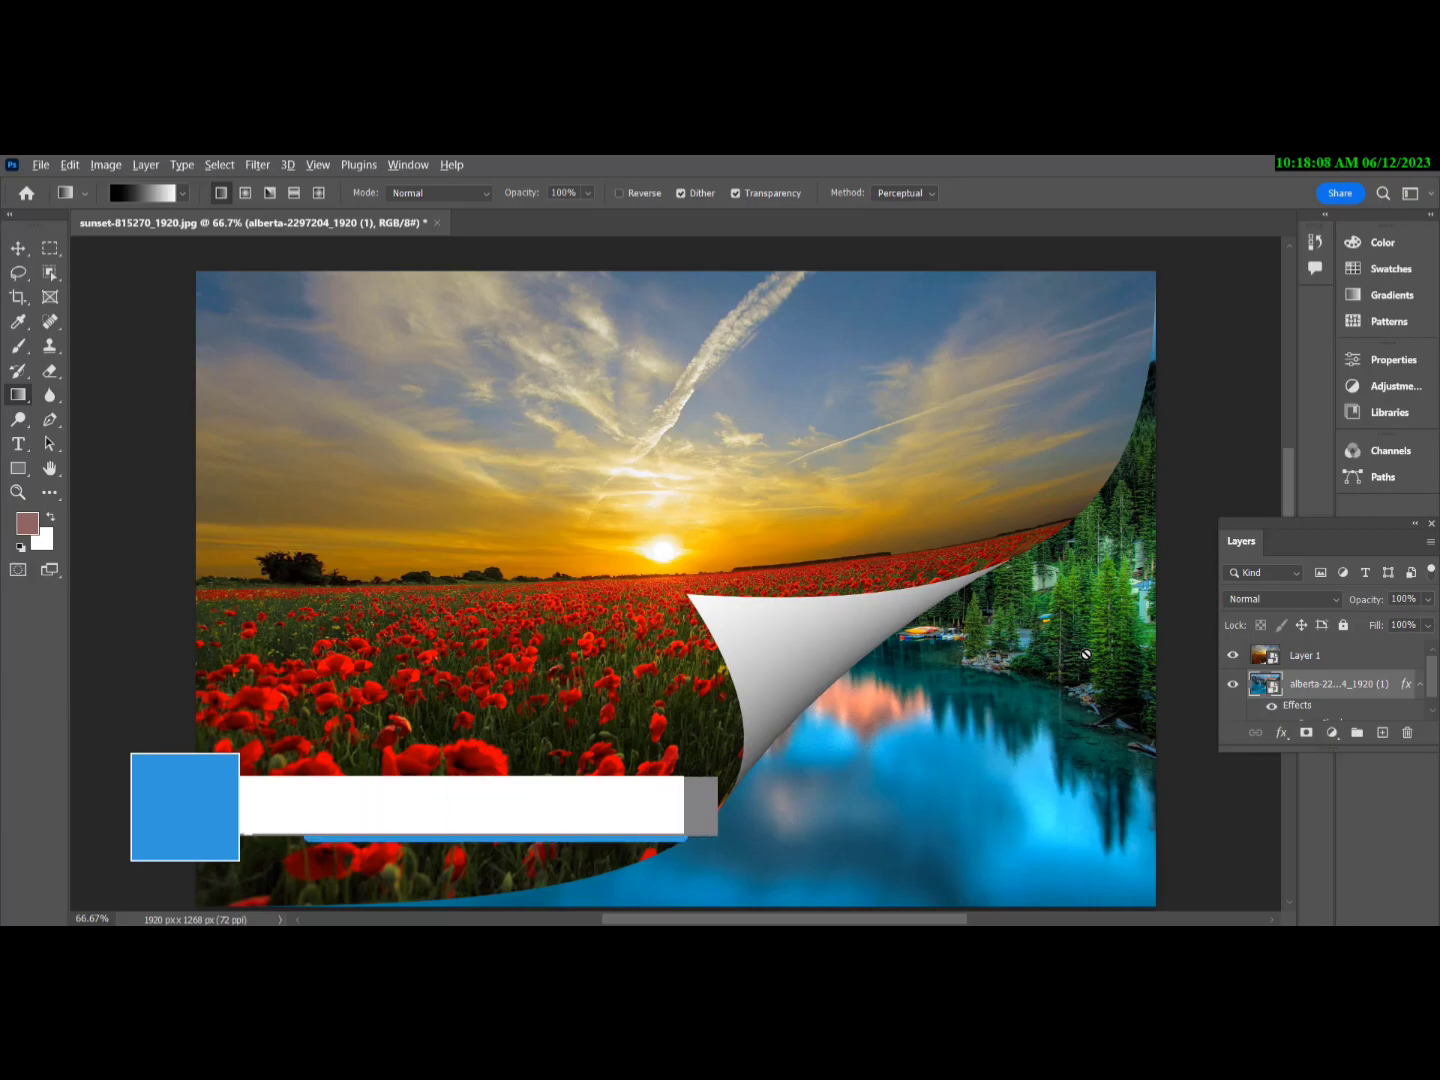
{"action": "key", "text": "ctrl+alt+s"}
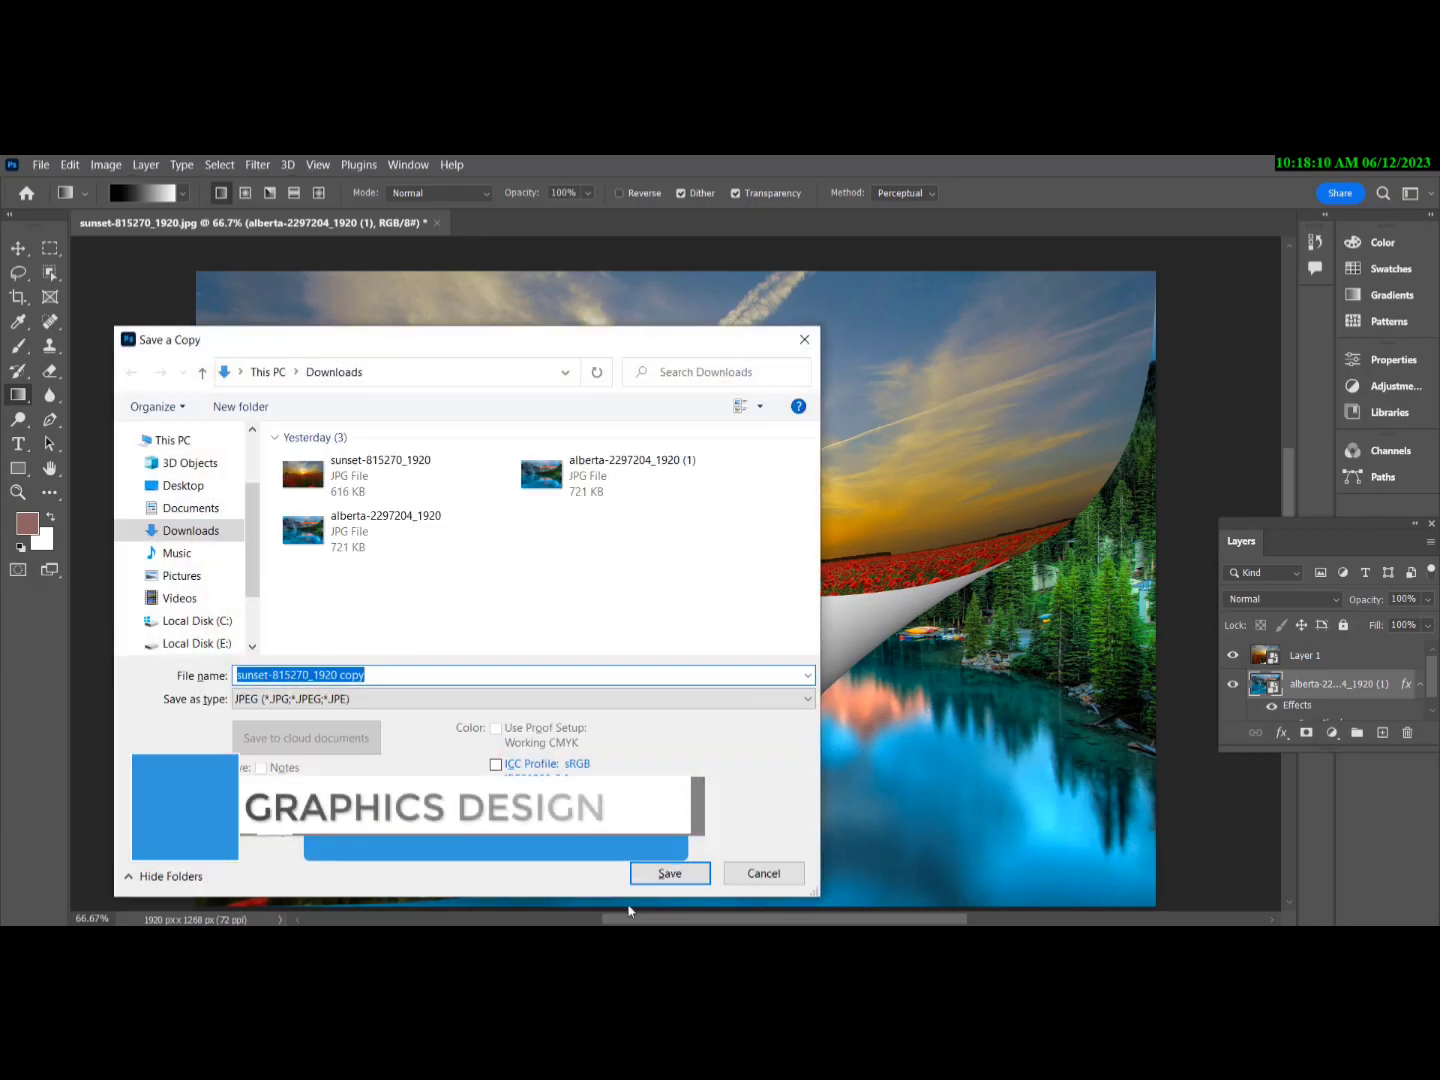
{"action": "left_click", "coordinate": [676, 872]}
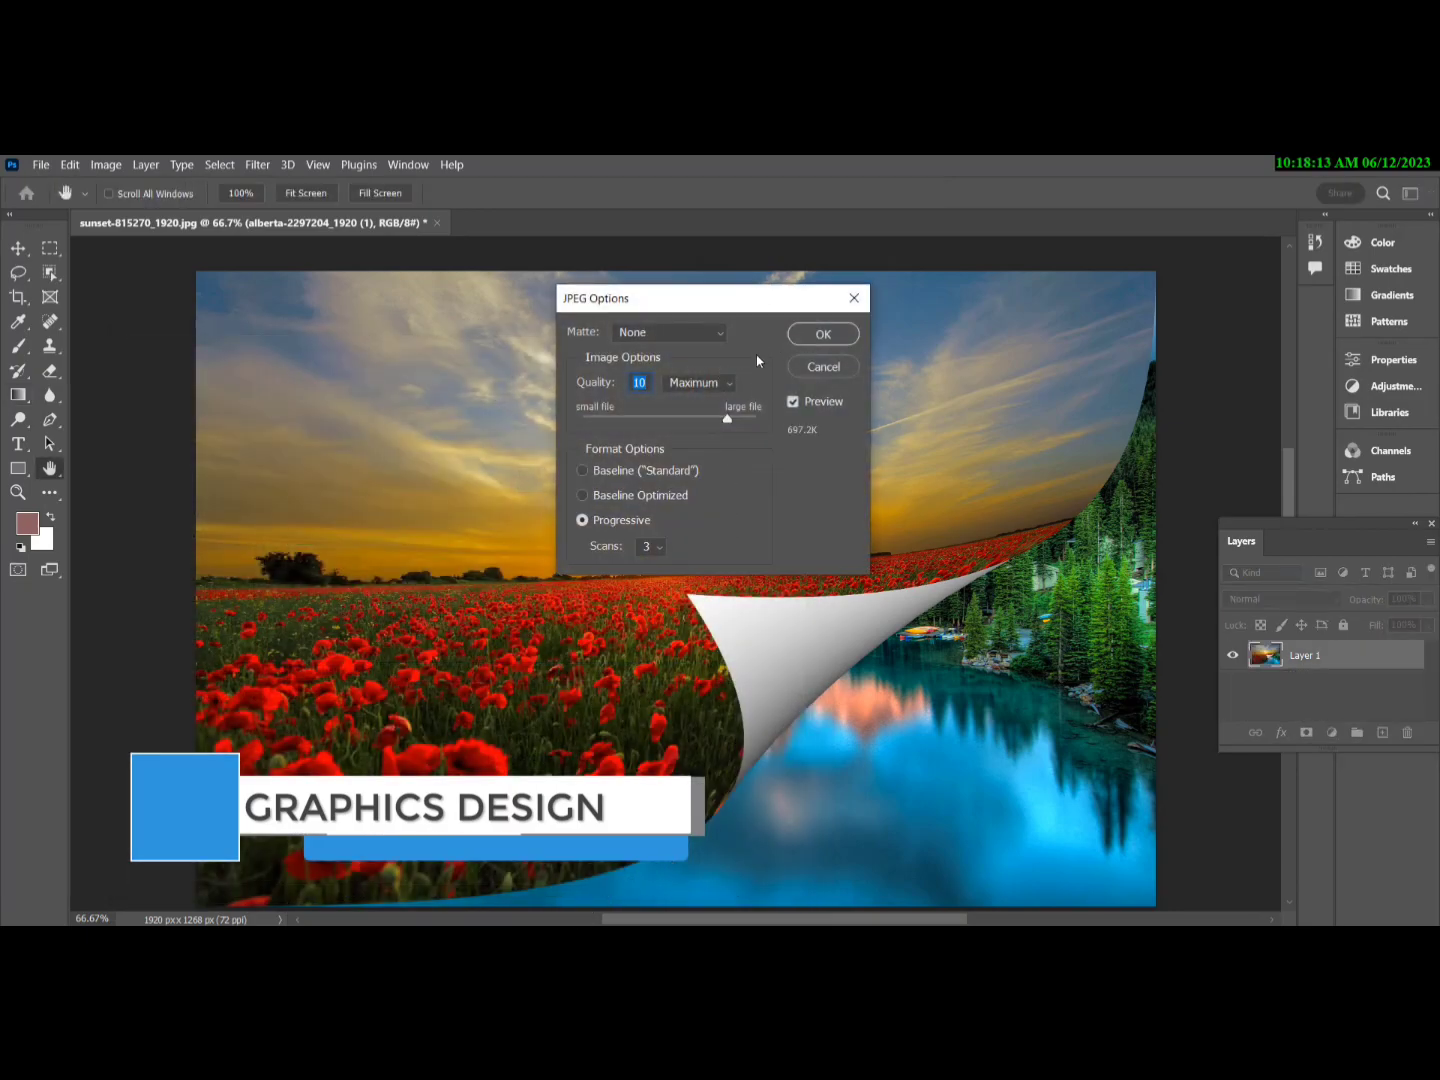
{"action": "left_click_drag", "start_coordinate": [727, 419], "coordinate": [761, 416]}
{"action": "left_click", "coordinate": [819, 336]}
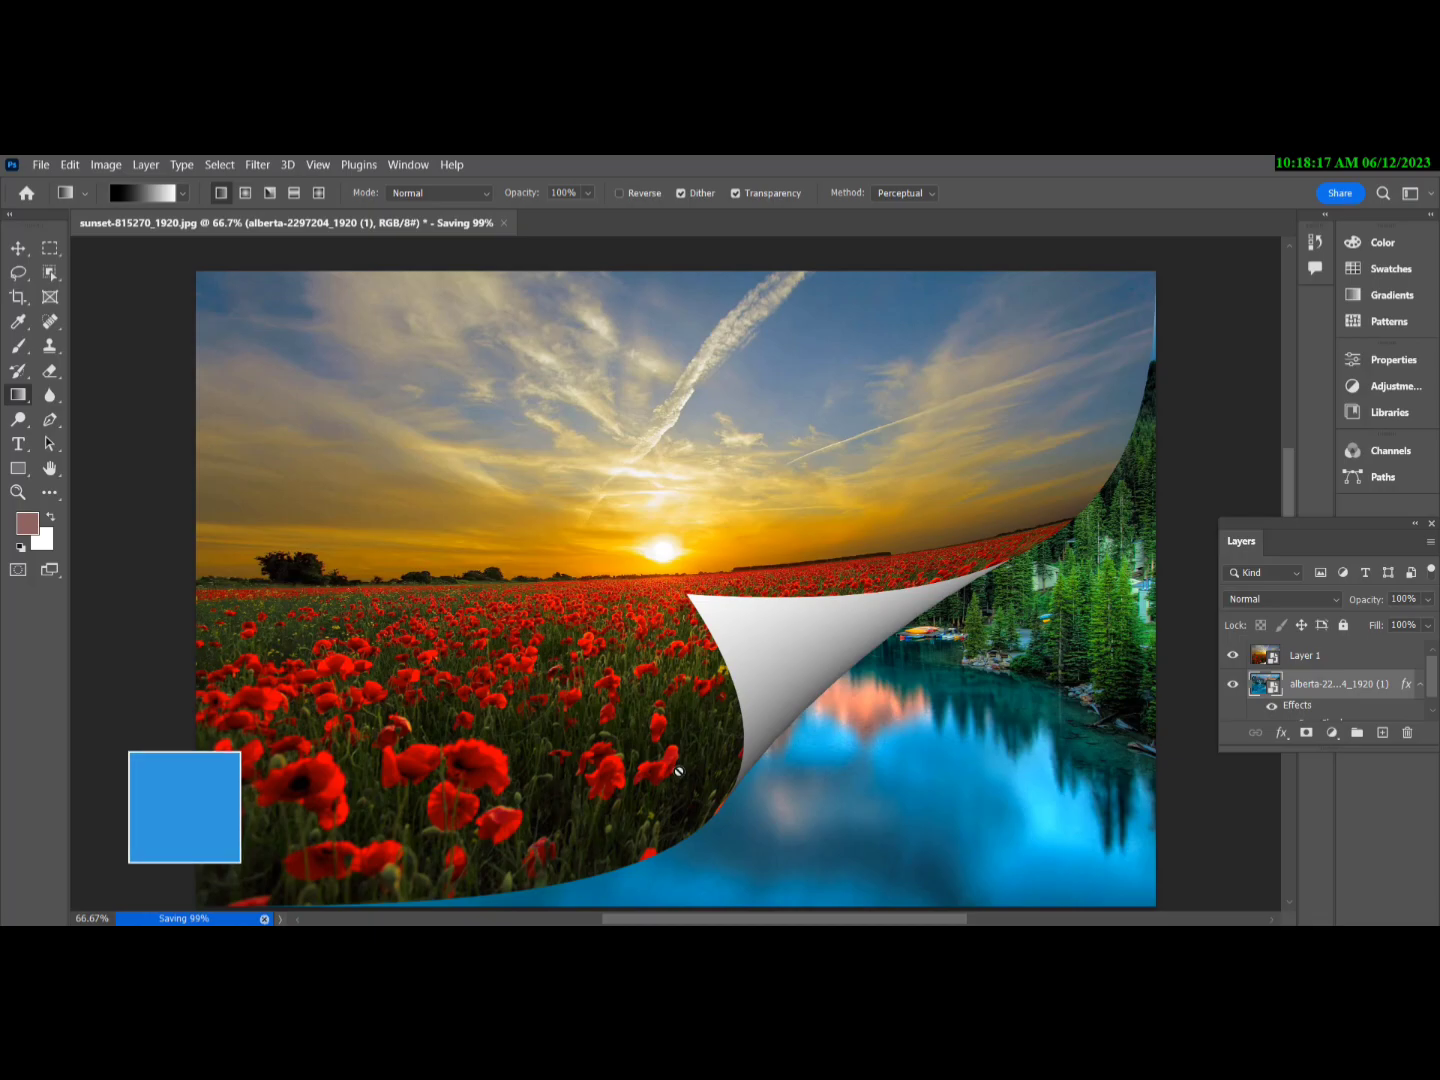